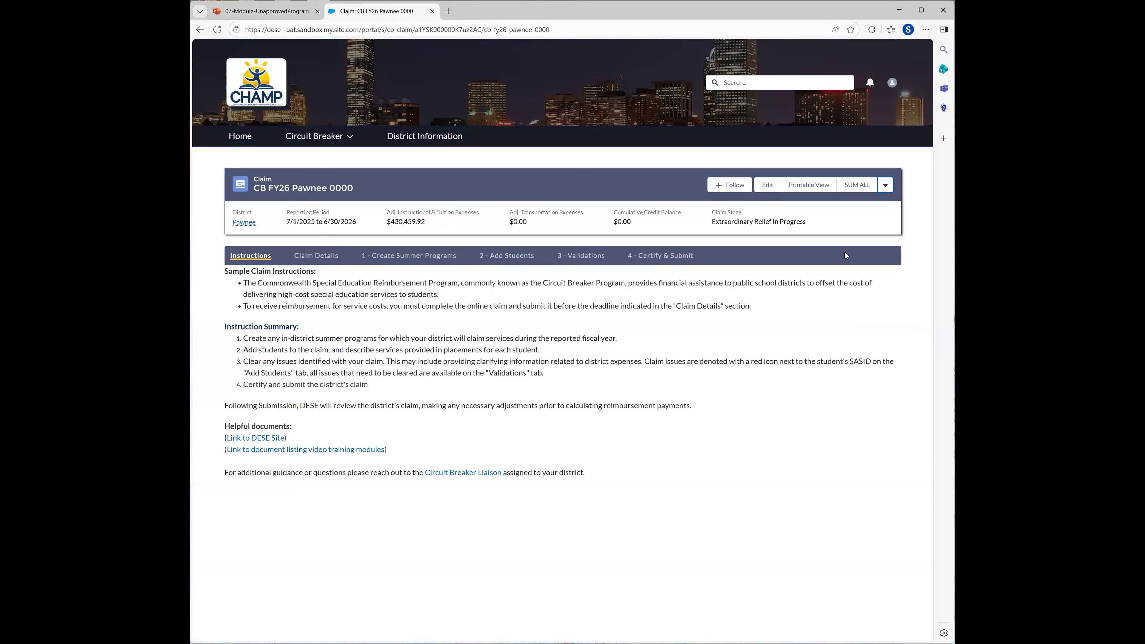
Step: Open the My Authorizations report from the Pawnee claim and review its rates, date and approval columns
{"action": "left_click", "coordinate": [887, 187]}
{"action": "left_click", "coordinate": [886, 188]}
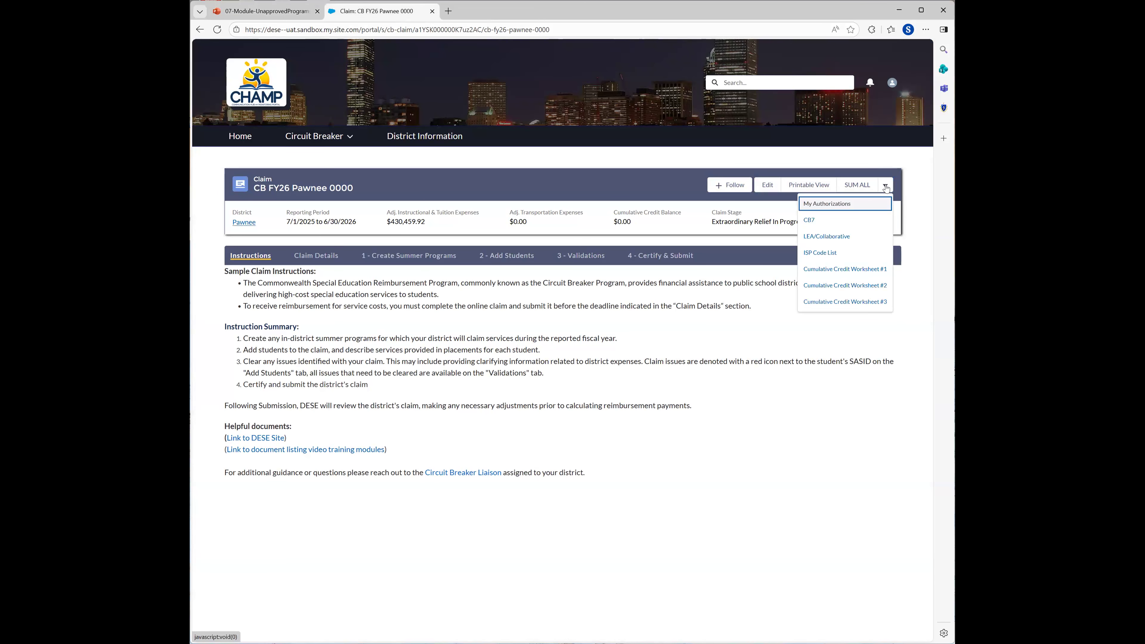
{"action": "left_click", "coordinate": [857, 206]}
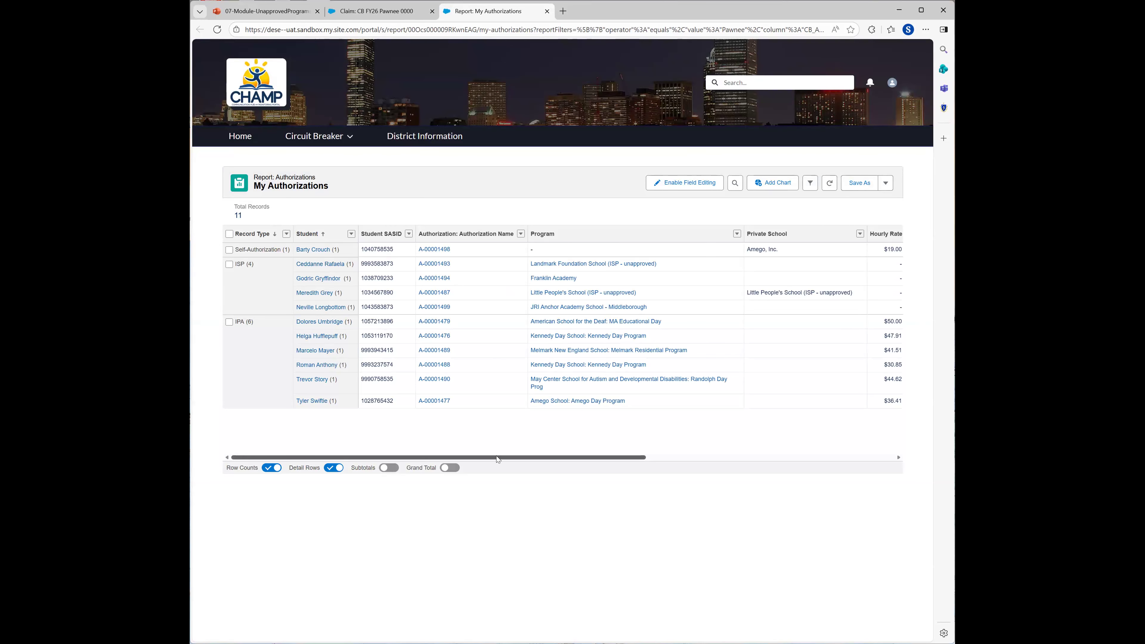
{"action": "left_click_drag", "start_coordinate": [498, 457], "coordinate": [696, 468]}
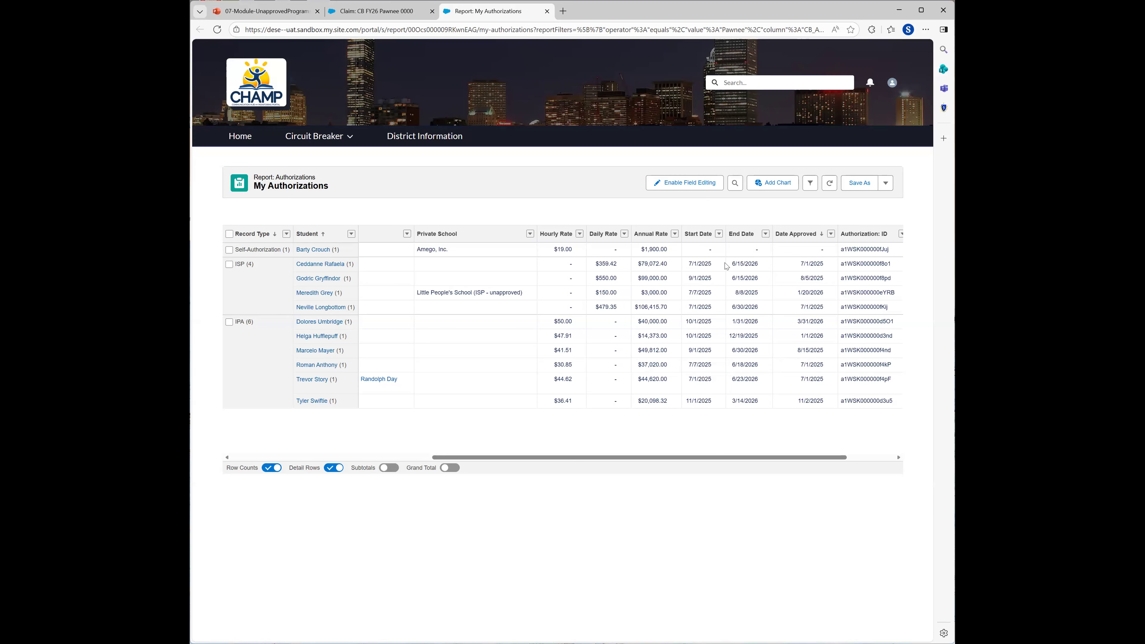
{"action": "left_click_drag", "start_coordinate": [622, 457], "coordinate": [393, 460]}
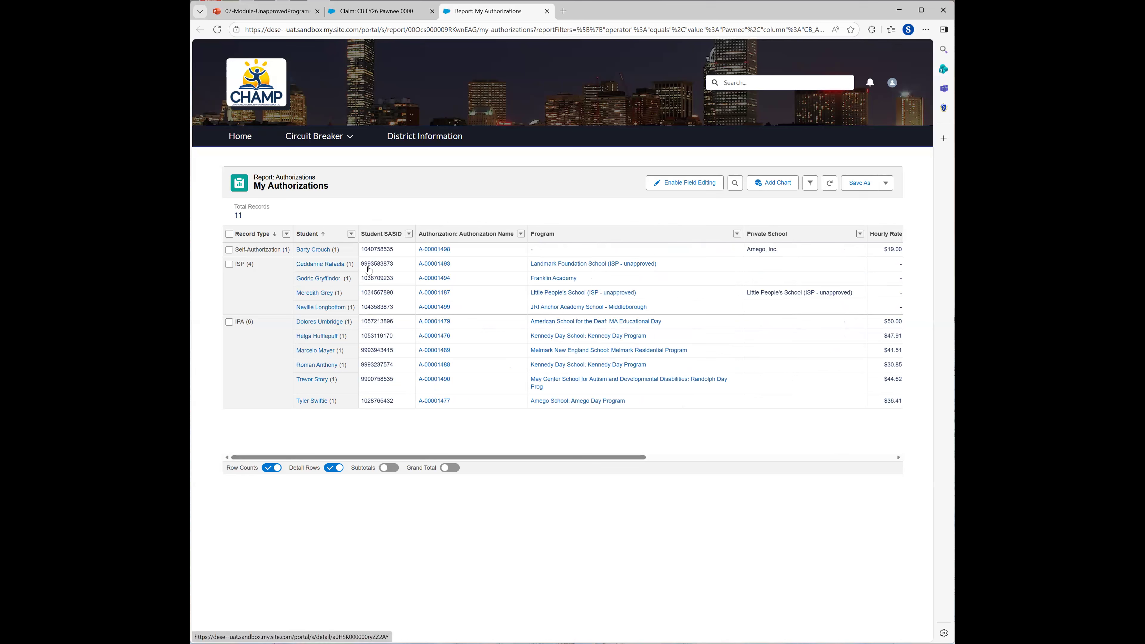
Step: Check the program code in the Landmark Foundation School ISP authorization A-00001493, and return to the authorizations report
{"action": "left_click", "coordinate": [442, 267]}
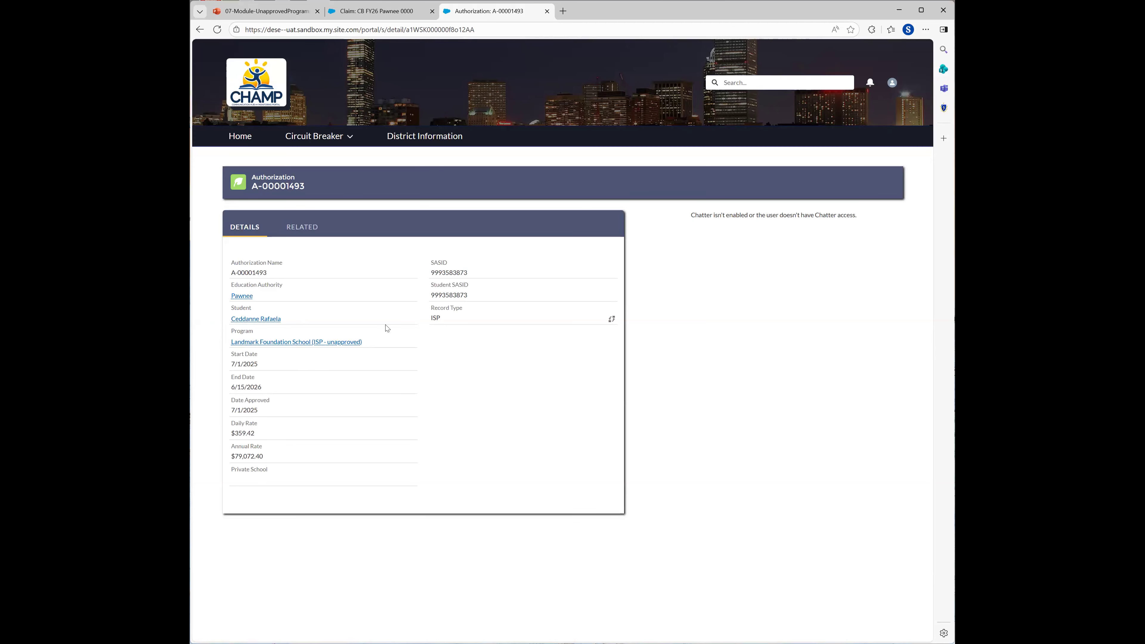
{"action": "mouse_move", "coordinate": [306, 341]}
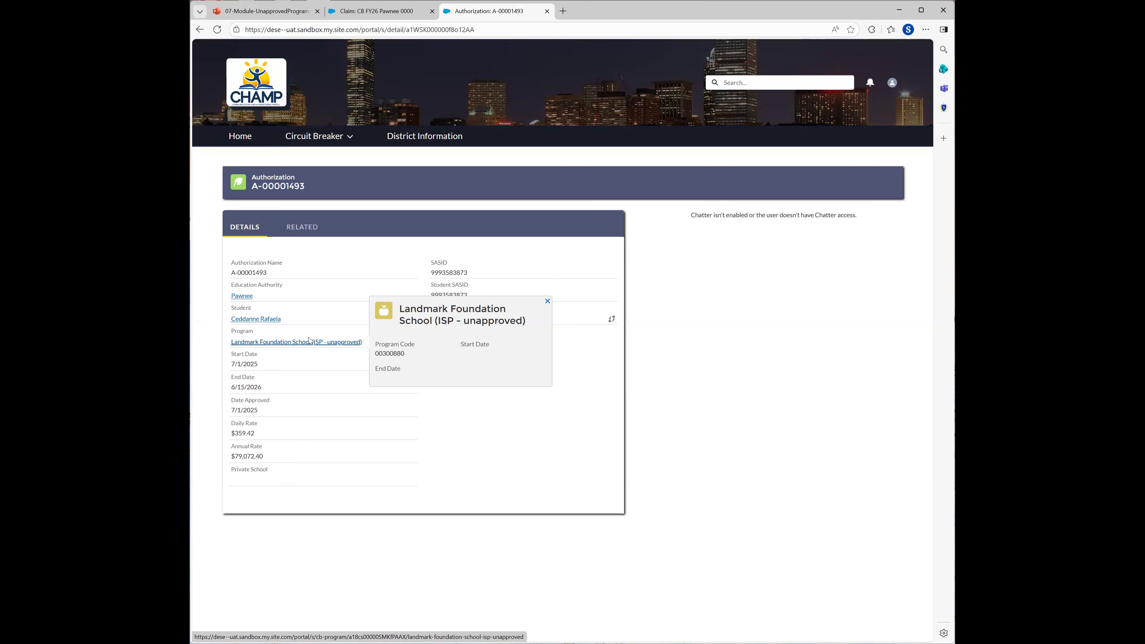
{"action": "left_click", "coordinate": [200, 30]}
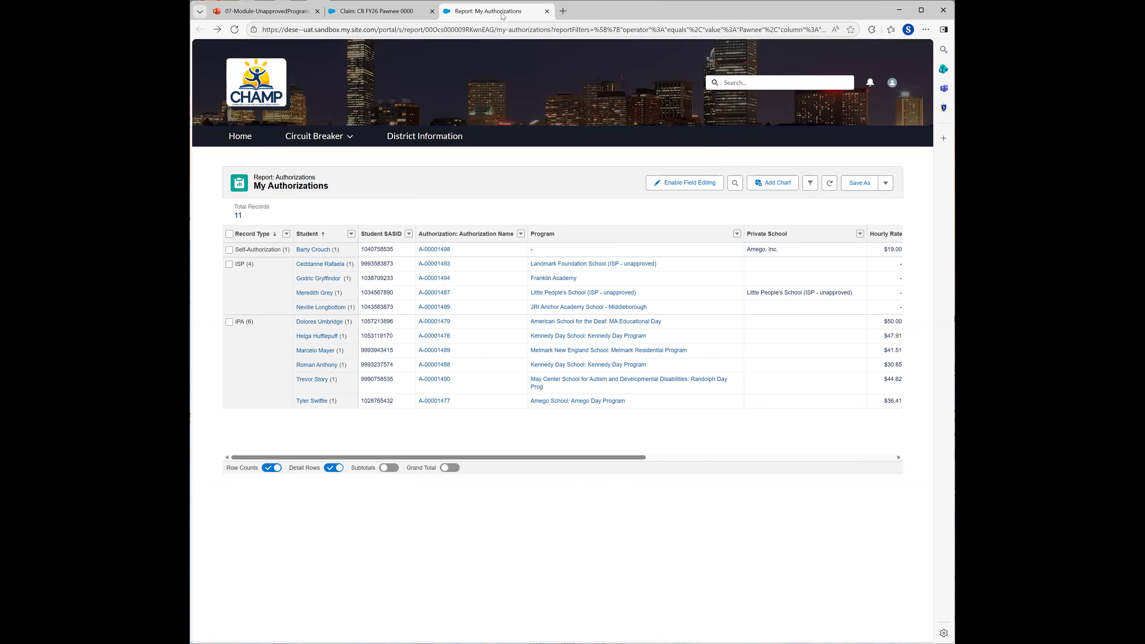
Step: Return to the Pawnee claim and open the first student's claim record from the Student Claims list
{"action": "left_click", "coordinate": [377, 14]}
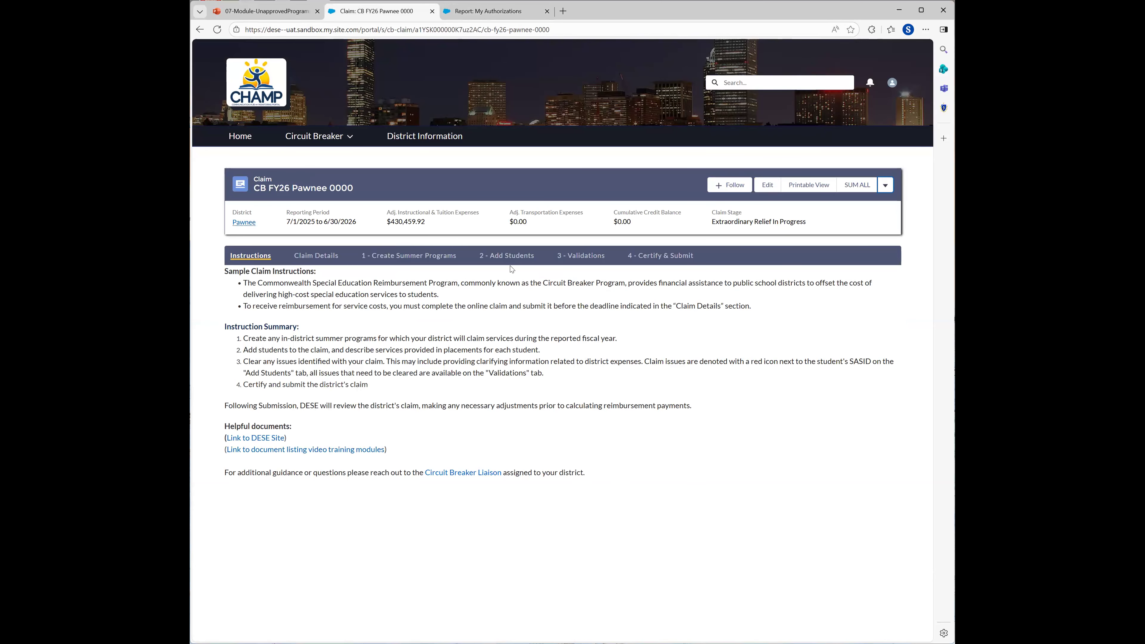
{"action": "left_click", "coordinate": [512, 257]}
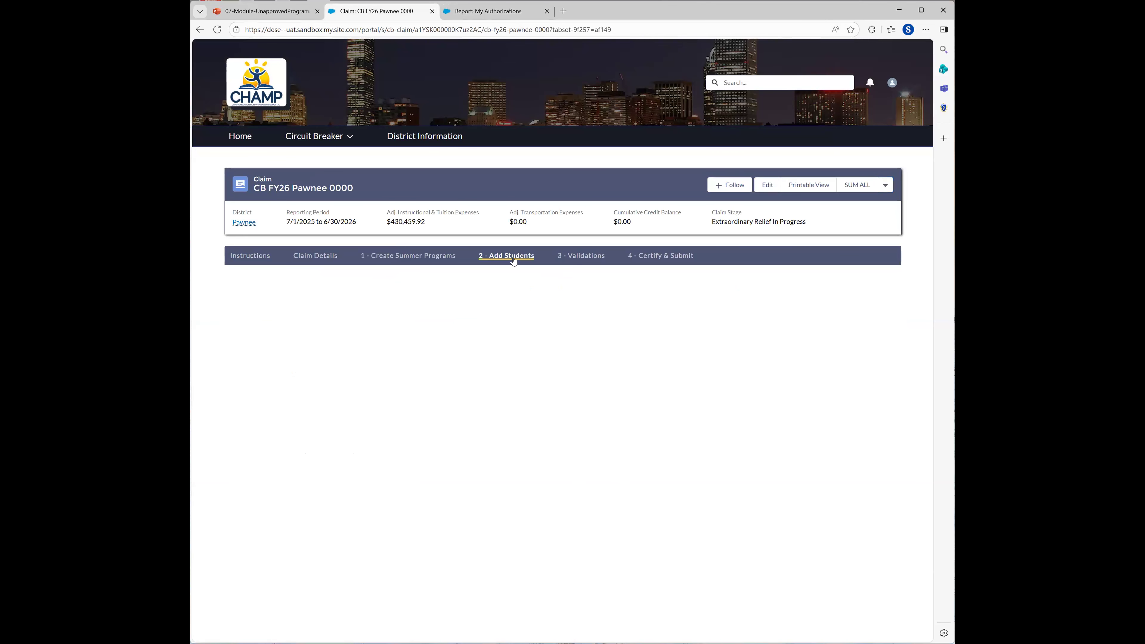
{"action": "scroll", "coordinate": [562, 368], "scroll_direction": "down", "scroll_amount": 3}
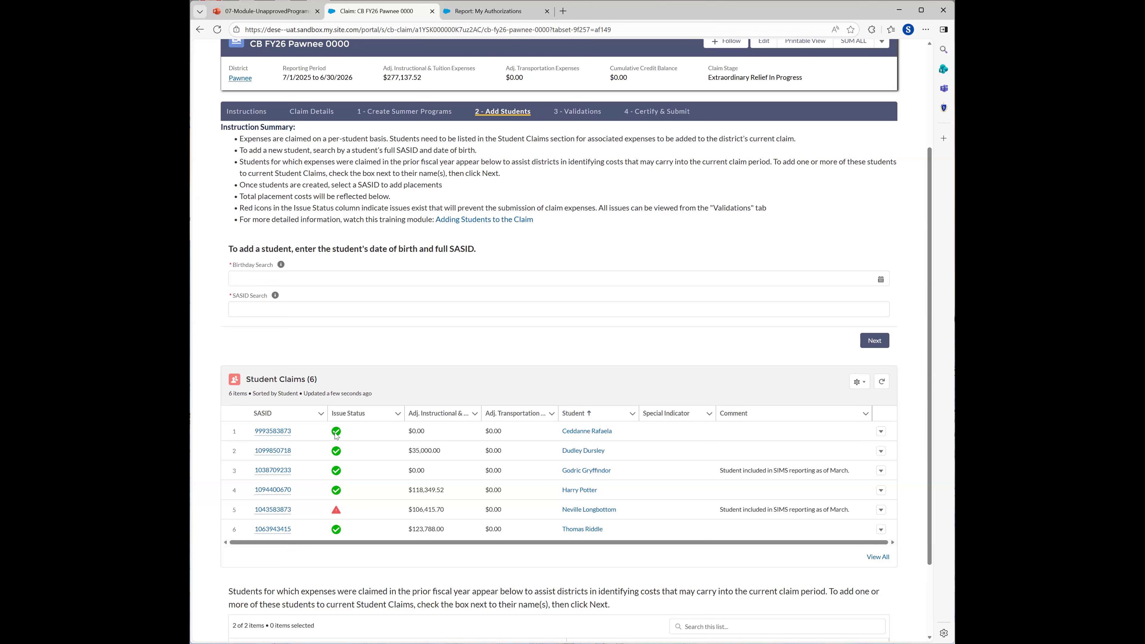
{"action": "left_click", "coordinate": [267, 435]}
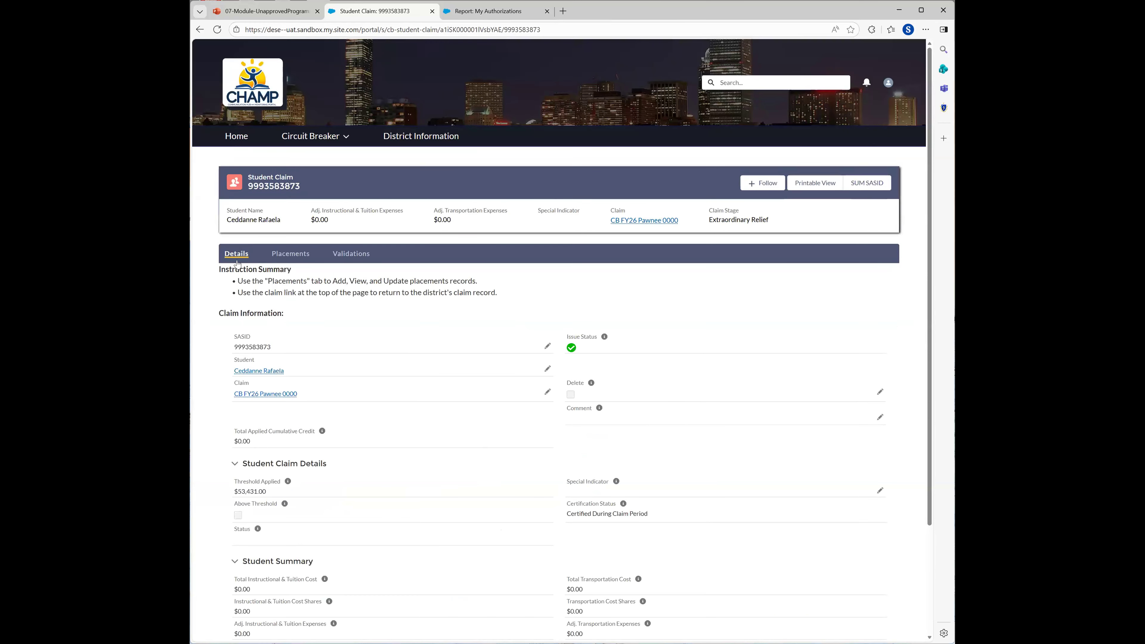
Step: Start a new placement of the type Individual Student Program (ISP) for the student
{"action": "left_click", "coordinate": [293, 255]}
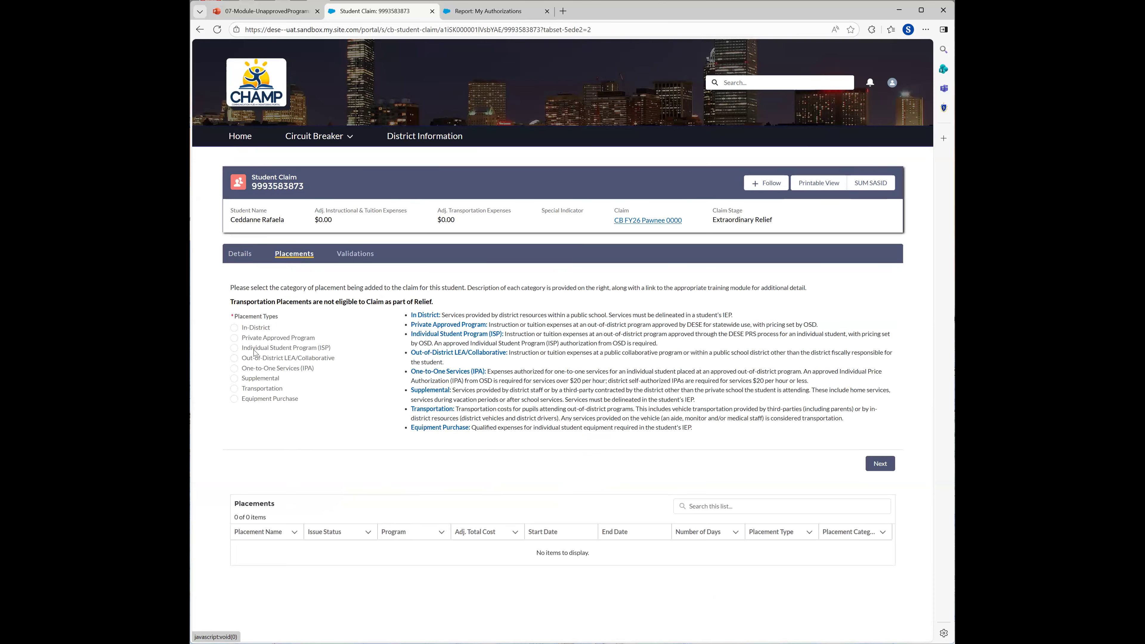
{"action": "left_click", "coordinate": [234, 349]}
{"action": "left_click", "coordinate": [874, 464]}
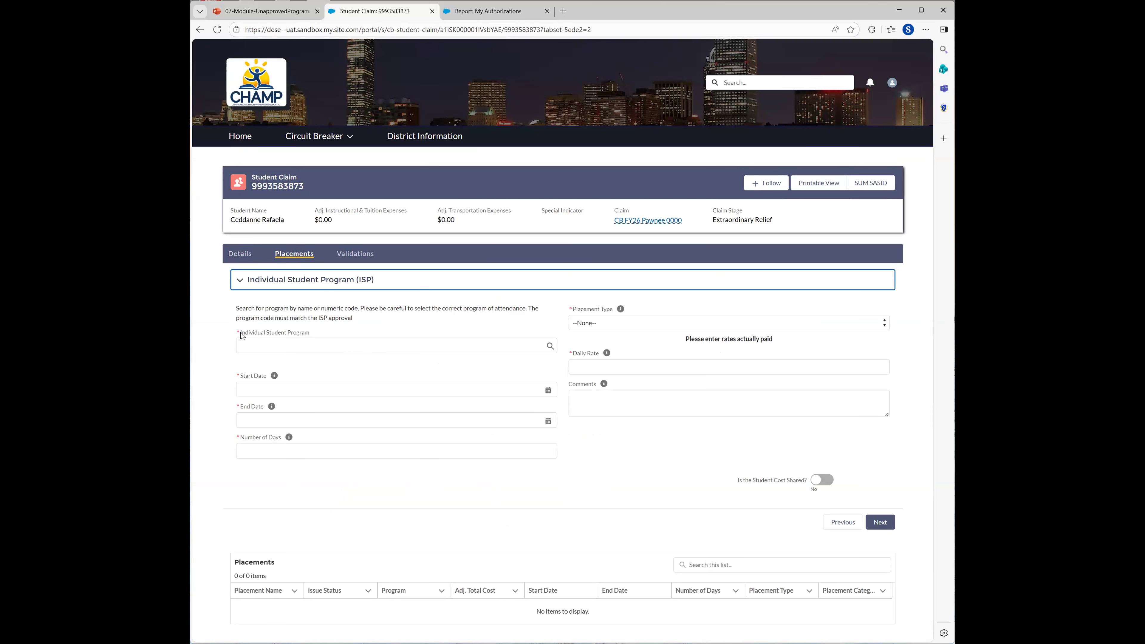
Step: Search the individual student programs by name for "landma" and select Landmark Foundation School (ISP - unapproved)
{"action": "left_click", "coordinate": [301, 344]}
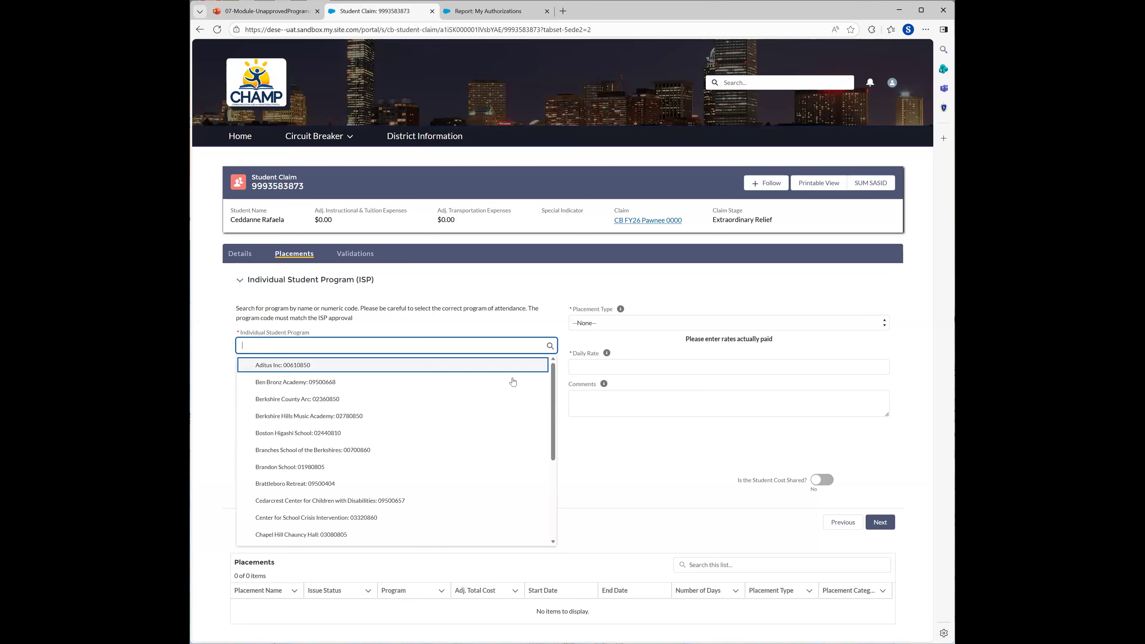
{"action": "mouse_move", "coordinate": [553, 375]}
{"action": "left_mouse_down"}
{"action": "mouse_move", "coordinate": [556, 402]}
{"action": "mouse_move", "coordinate": [554, 389]}
{"action": "left_mouse_up"}
{"action": "left_click", "coordinate": [382, 343]}
{"action": "type", "text": "la"}
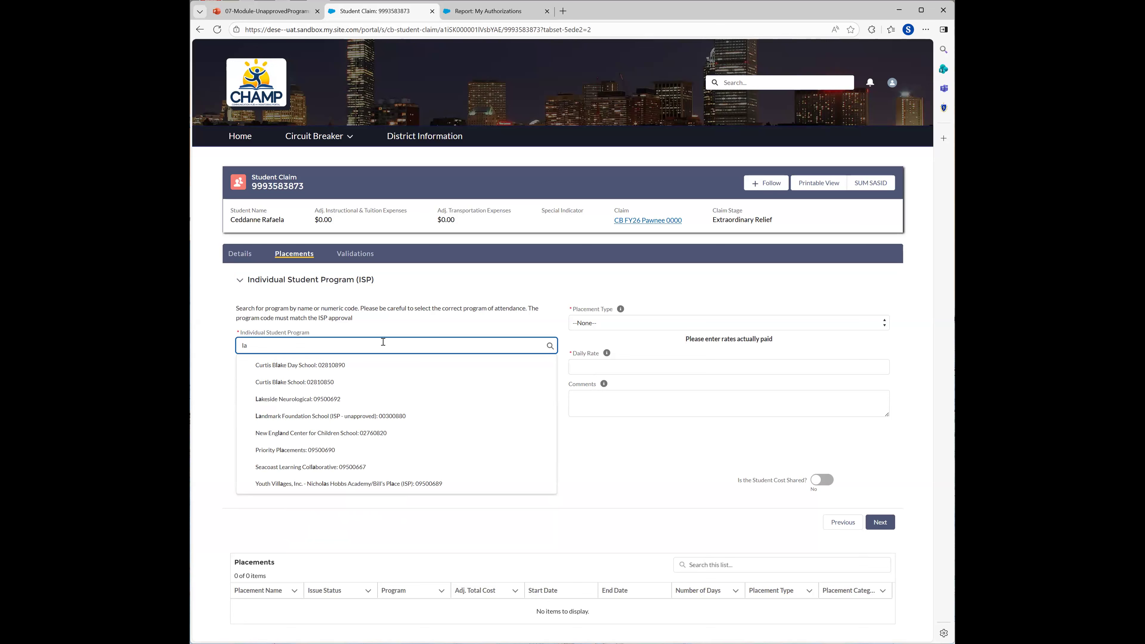
{"action": "type", "text": "nd"}
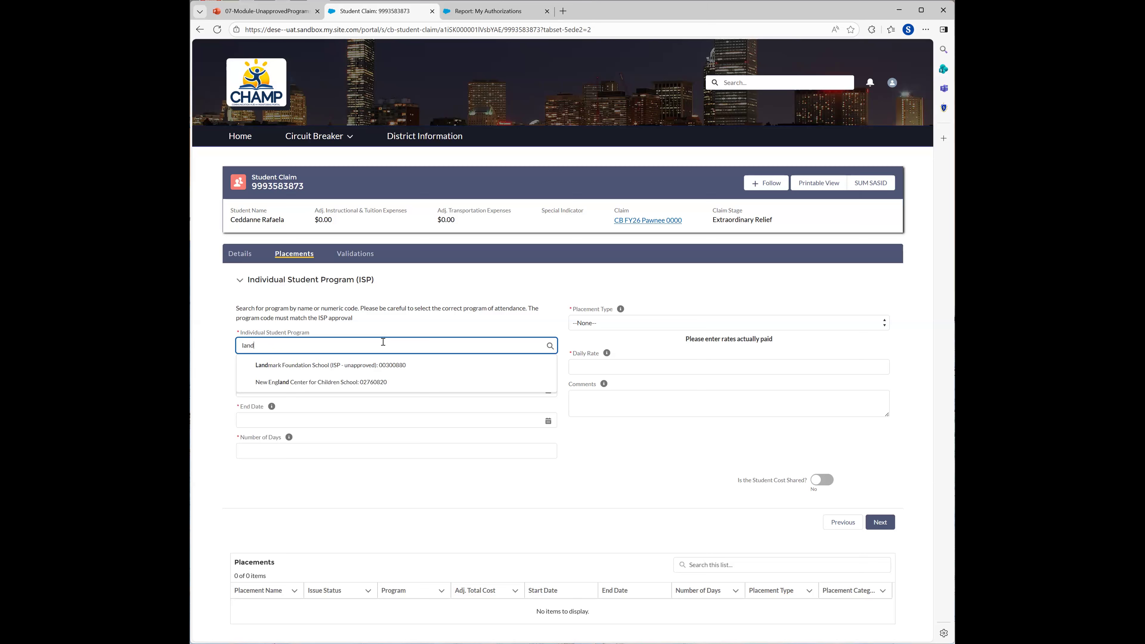
{"action": "type", "text": "ma"}
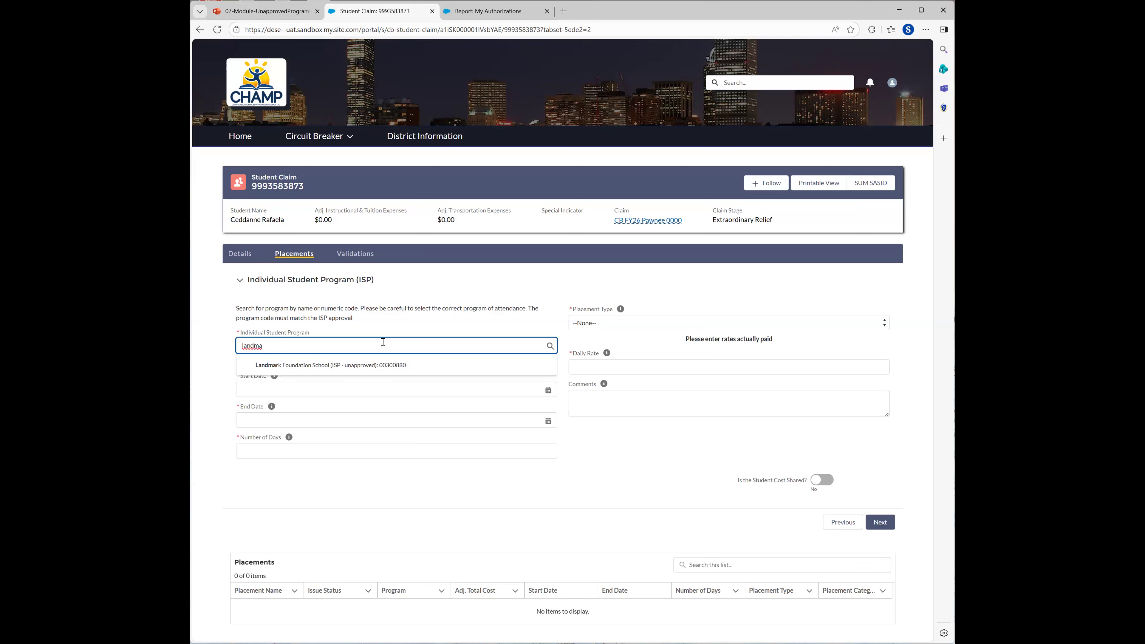
{"action": "left_click", "coordinate": [378, 365]}
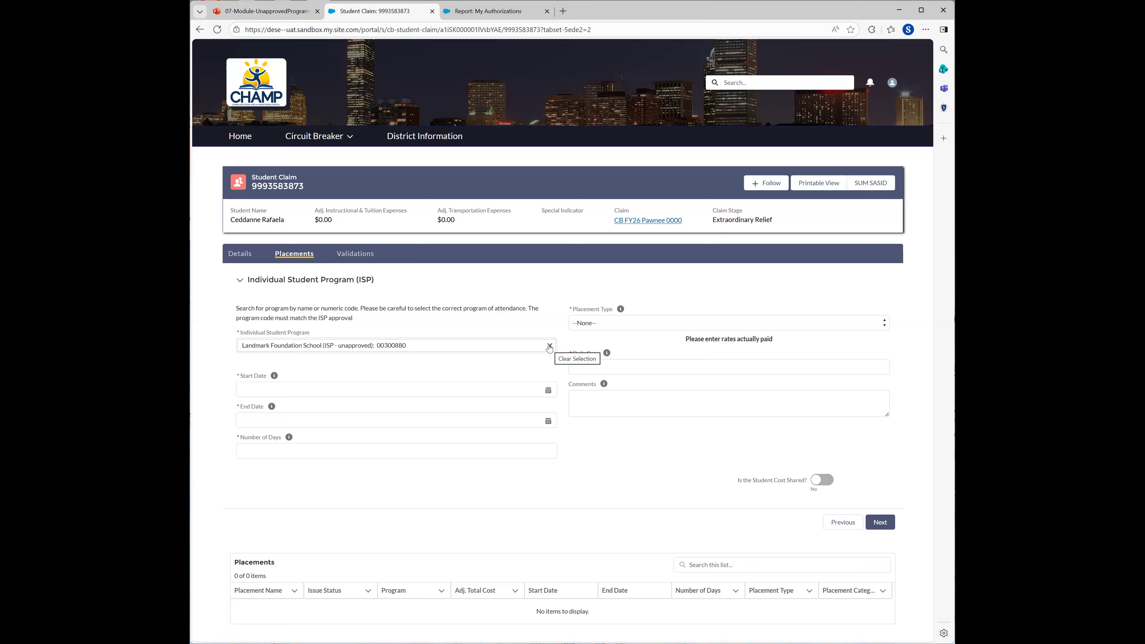
Step: Clear the selected program, search by code 00300880 instead and select Landmark Foundation School (ISP - unapproved)
{"action": "left_click", "coordinate": [390, 350]}
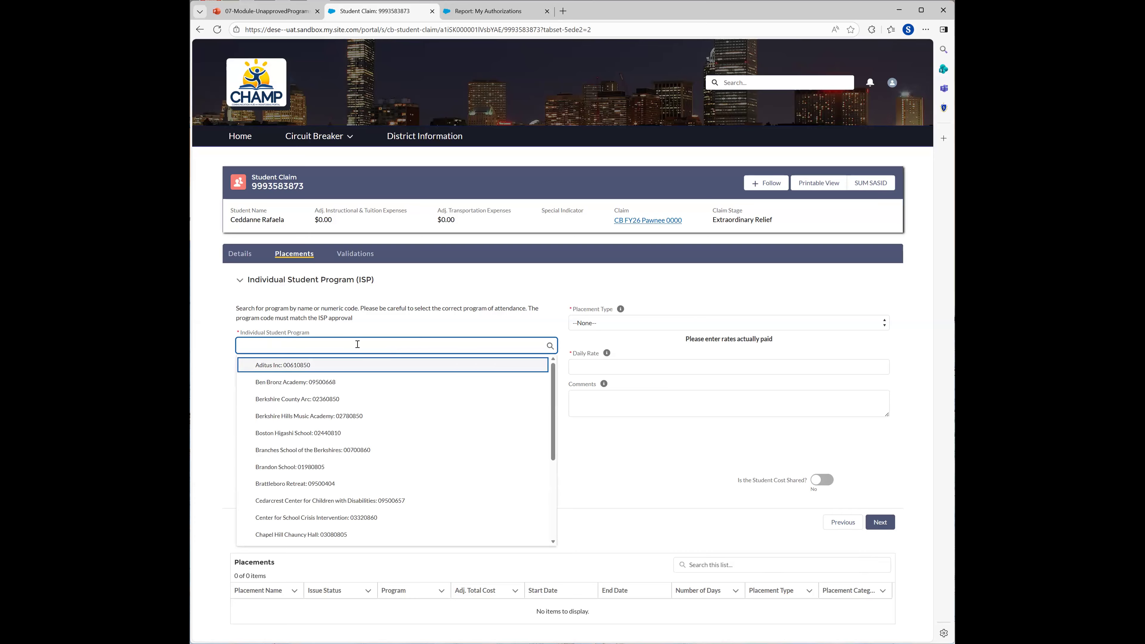
{"action": "type", "text": "00300"}
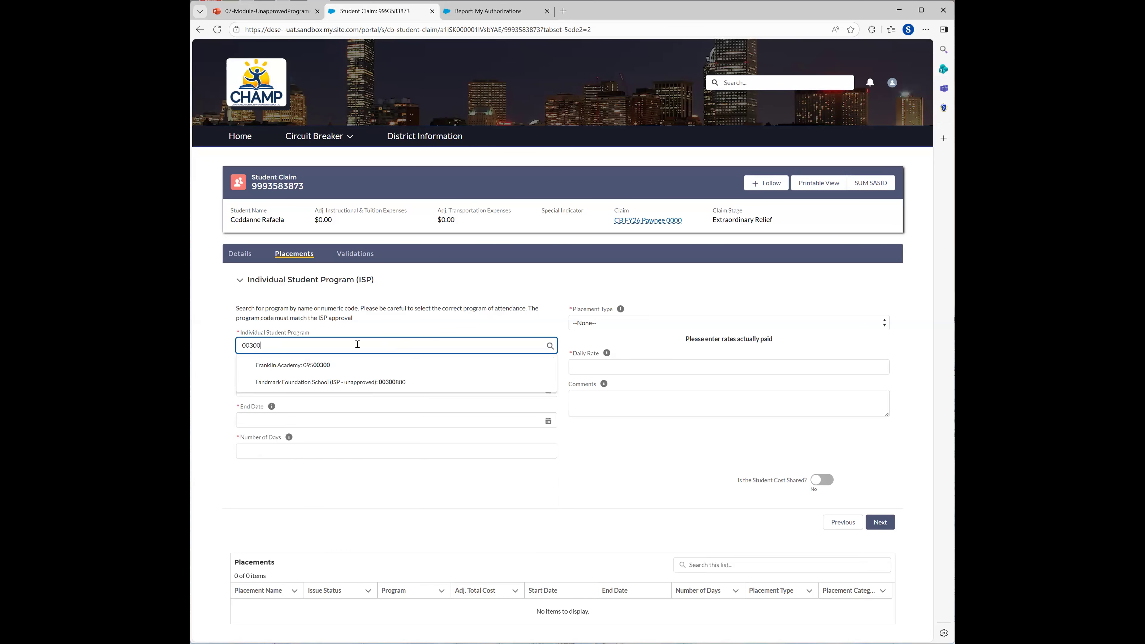
{"action": "type", "text": "880"}
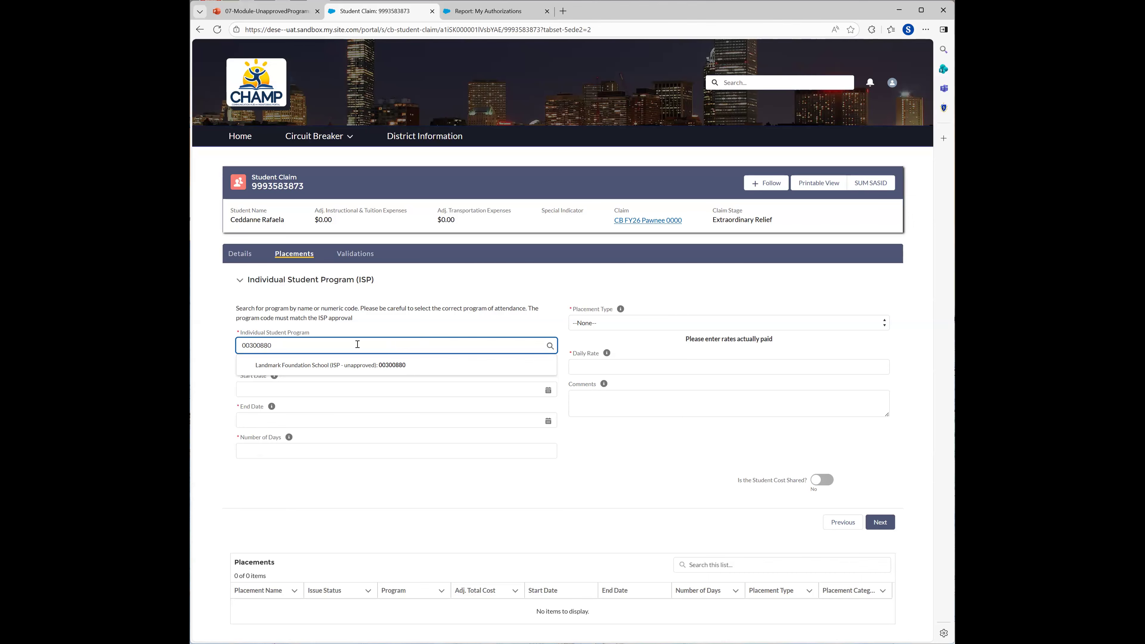
{"action": "left_click", "coordinate": [409, 367]}
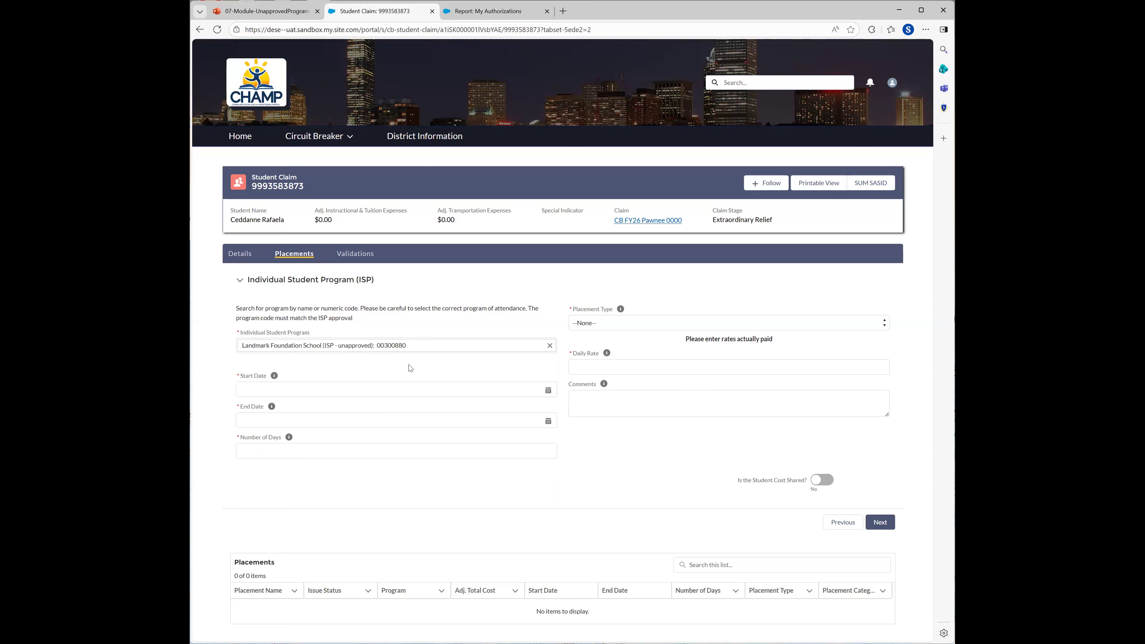
Step: Set the placement's start date to Jul 1, 2025 and its end date to Jun 15, 2026
{"action": "left_click", "coordinate": [297, 389]}
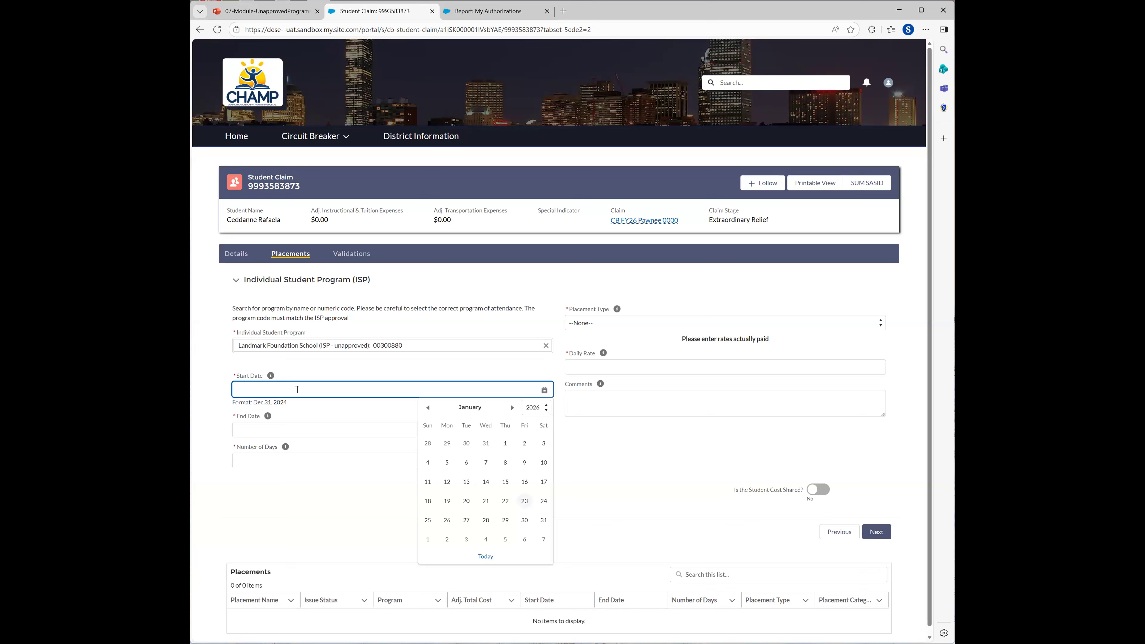
{"action": "type", "text": "7/"}
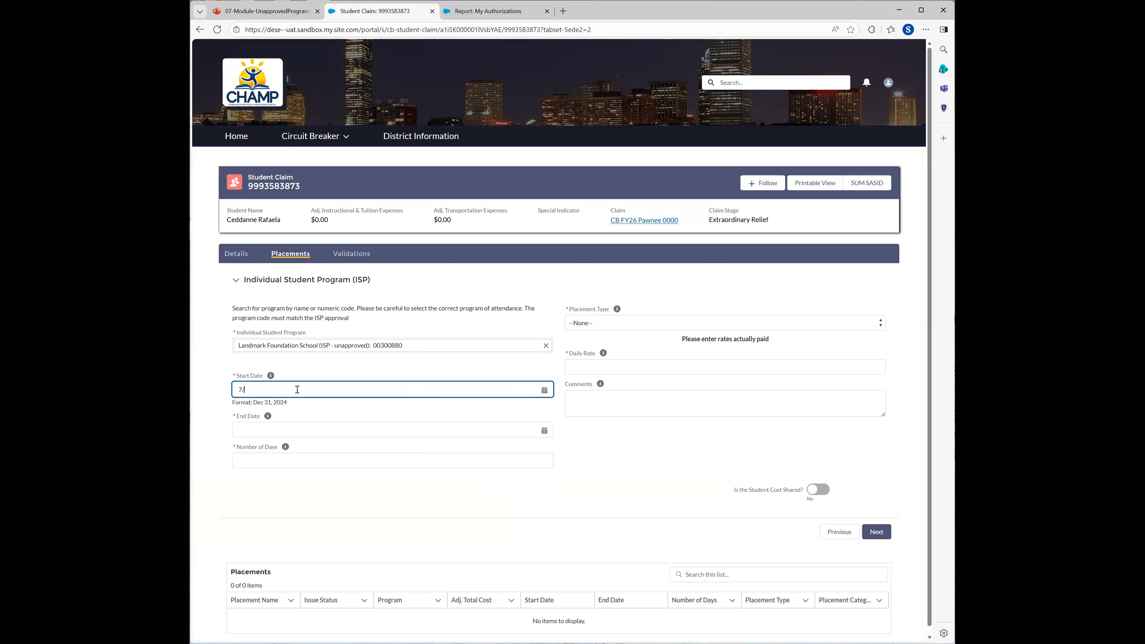
{"action": "type", "text": "1/2025"}
{"action": "left_click", "coordinate": [294, 425]}
{"action": "type", "text": "6/15/2025"}
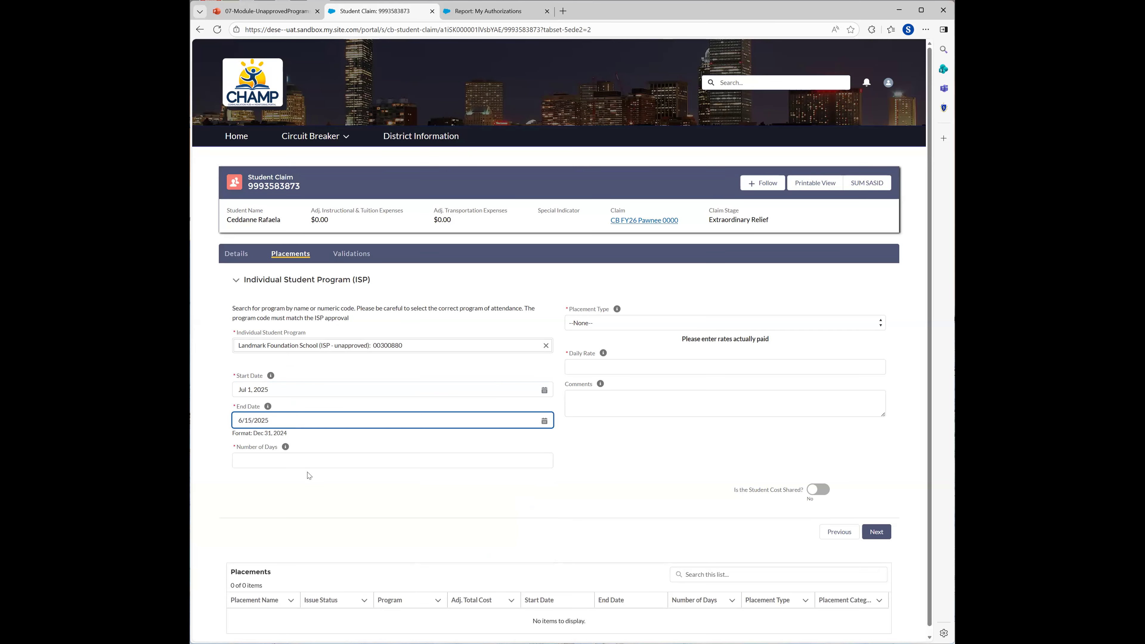
{"action": "left_click", "coordinate": [310, 459]}
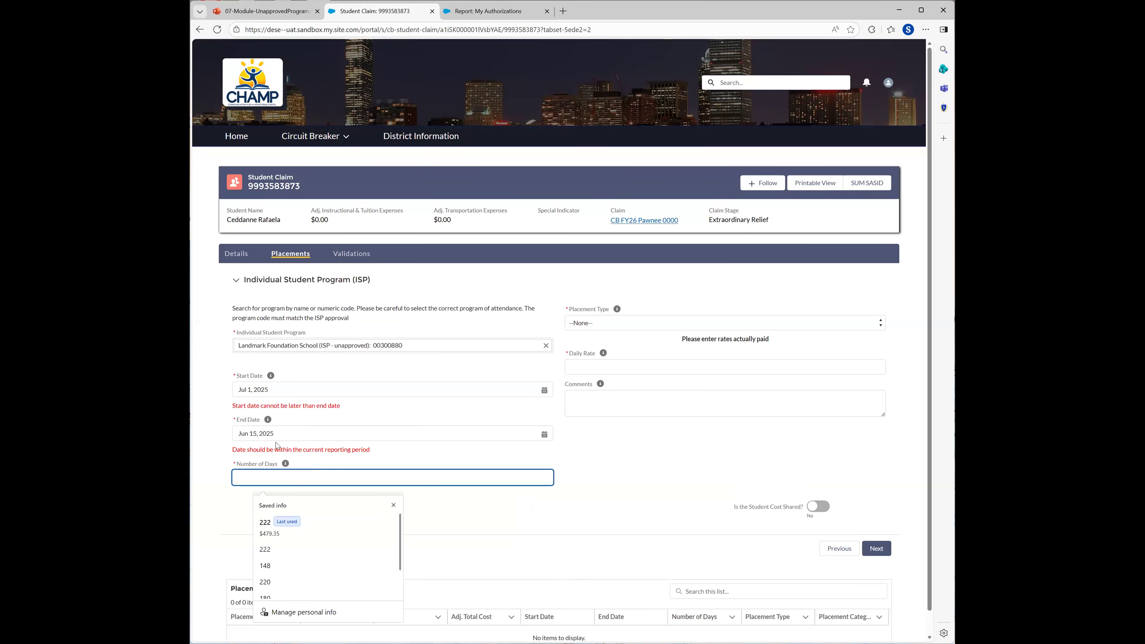
{"action": "left_click", "coordinate": [268, 432]}
{"action": "left_click_drag", "start_coordinate": [269, 432], "coordinate": [289, 429]}
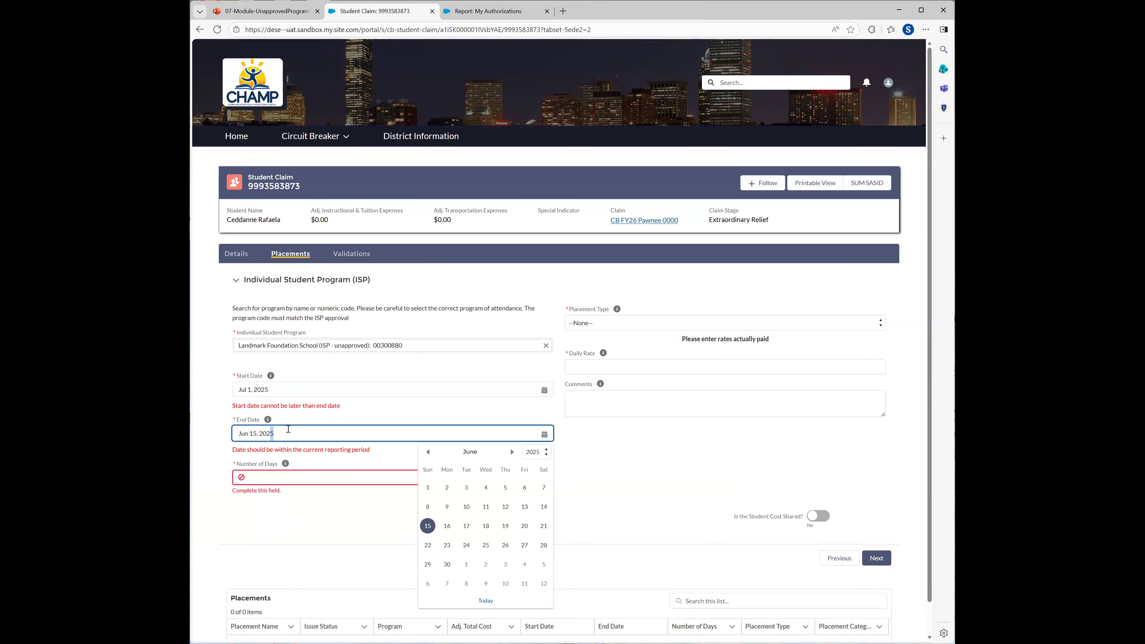
{"action": "type", "text": "6"}
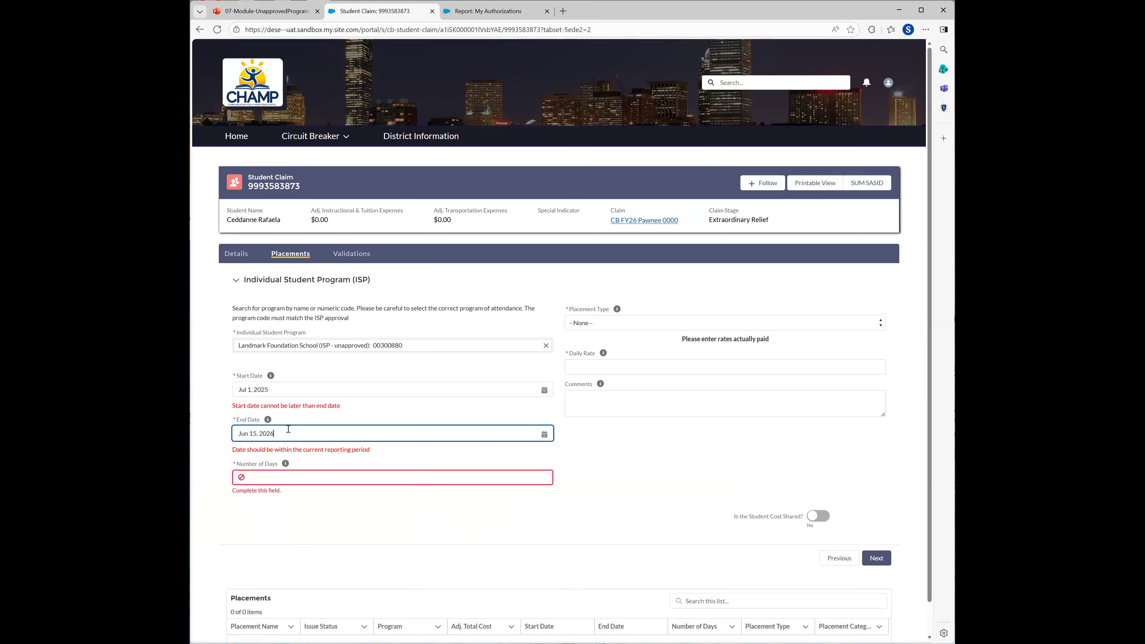
Step: Set the placement's number of days to 220
{"action": "left_click", "coordinate": [338, 483]}
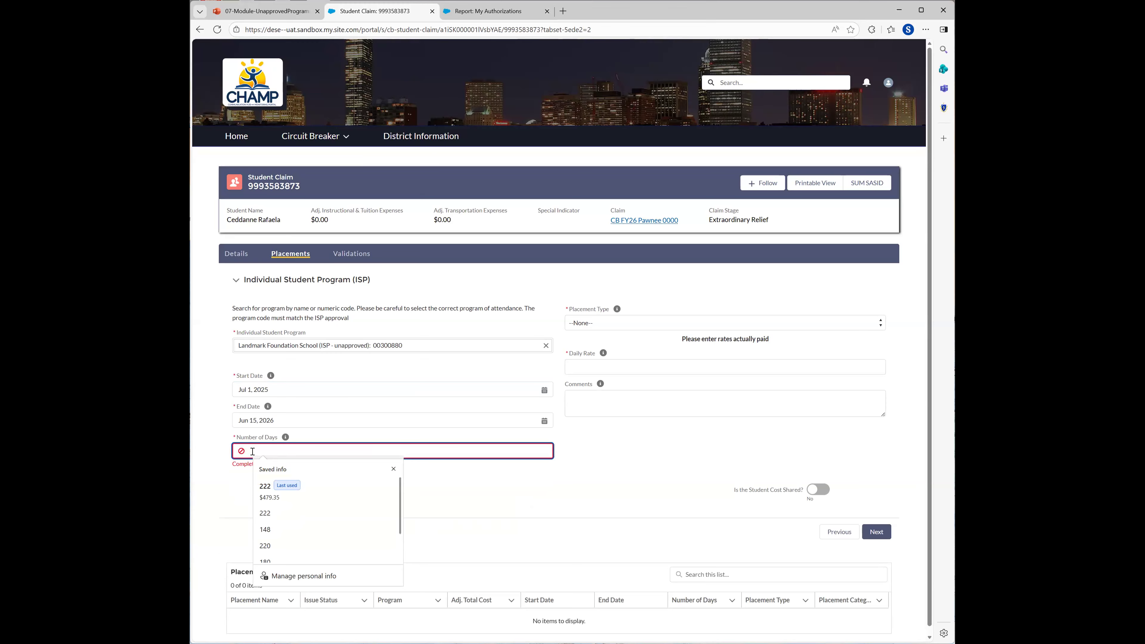
{"action": "type", "text": "220"}
{"action": "left_click", "coordinate": [483, 501]}
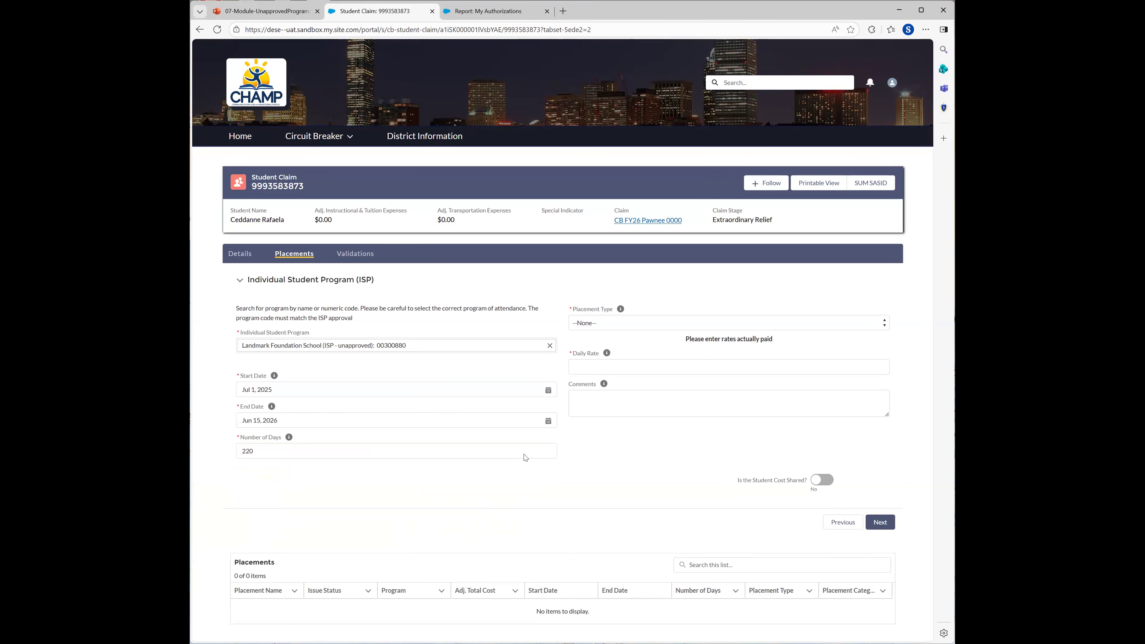
Step: Set the placement type to Day and the daily rate to 359.42, and continue to the authorization selection
{"action": "left_click", "coordinate": [602, 324]}
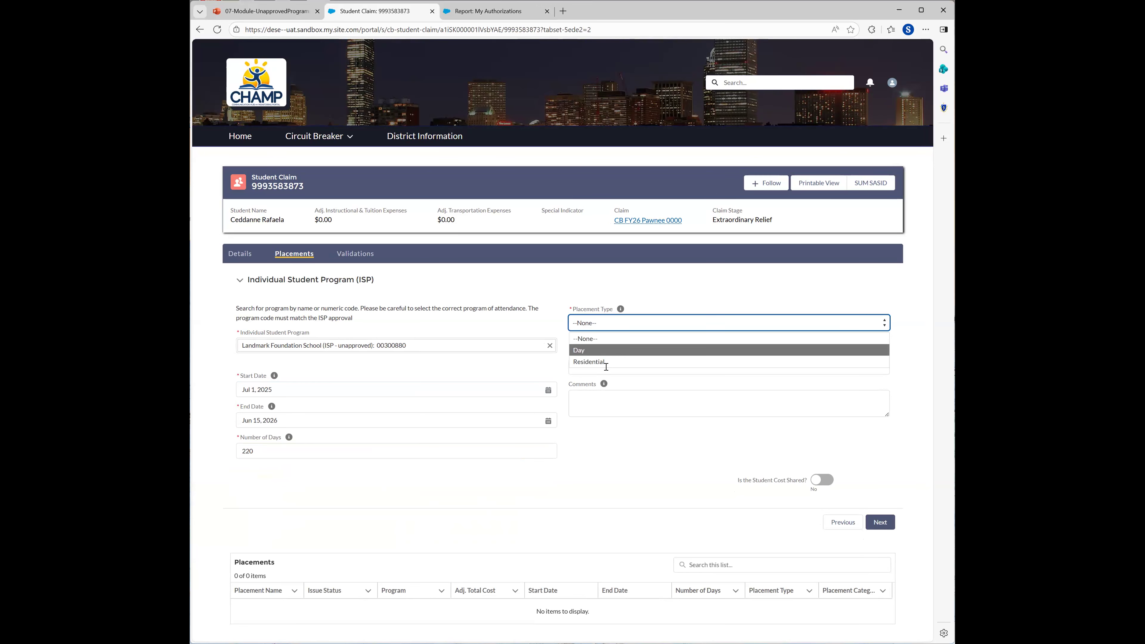
{"action": "key", "text": "Return"}
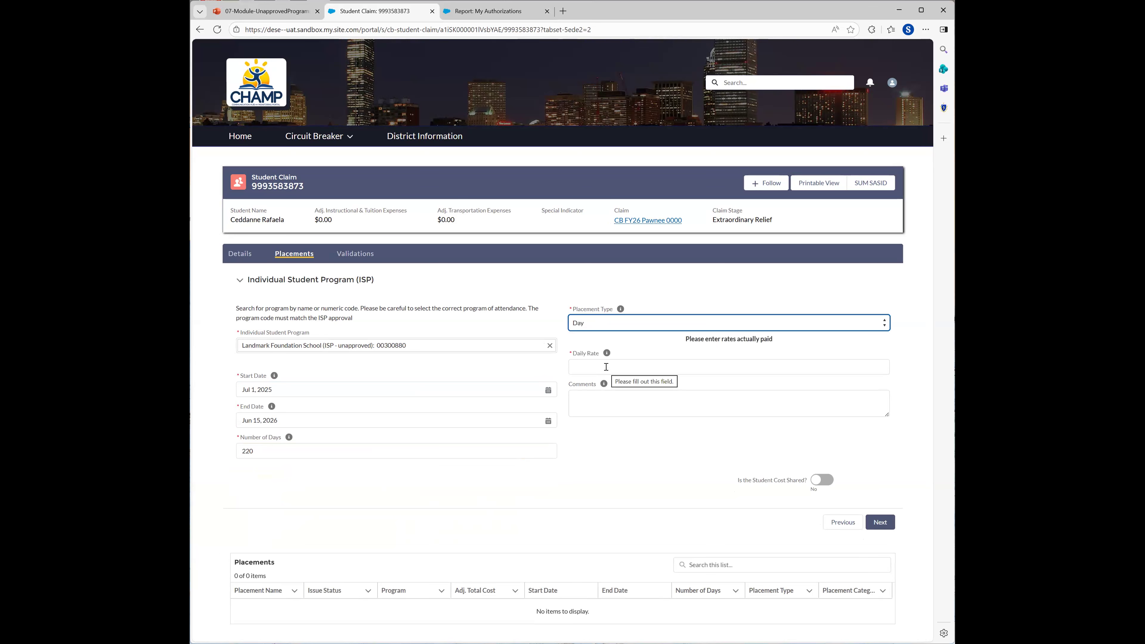
{"action": "left_click", "coordinate": [606, 366]}
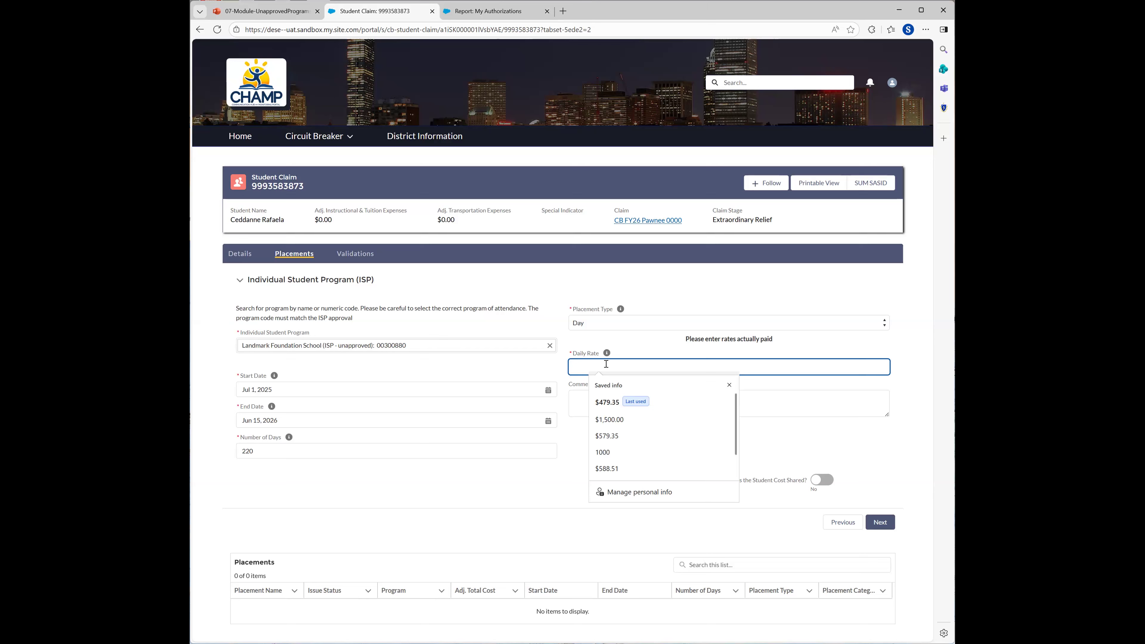
{"action": "type", "text": "359.42"}
{"action": "left_click", "coordinate": [622, 452]}
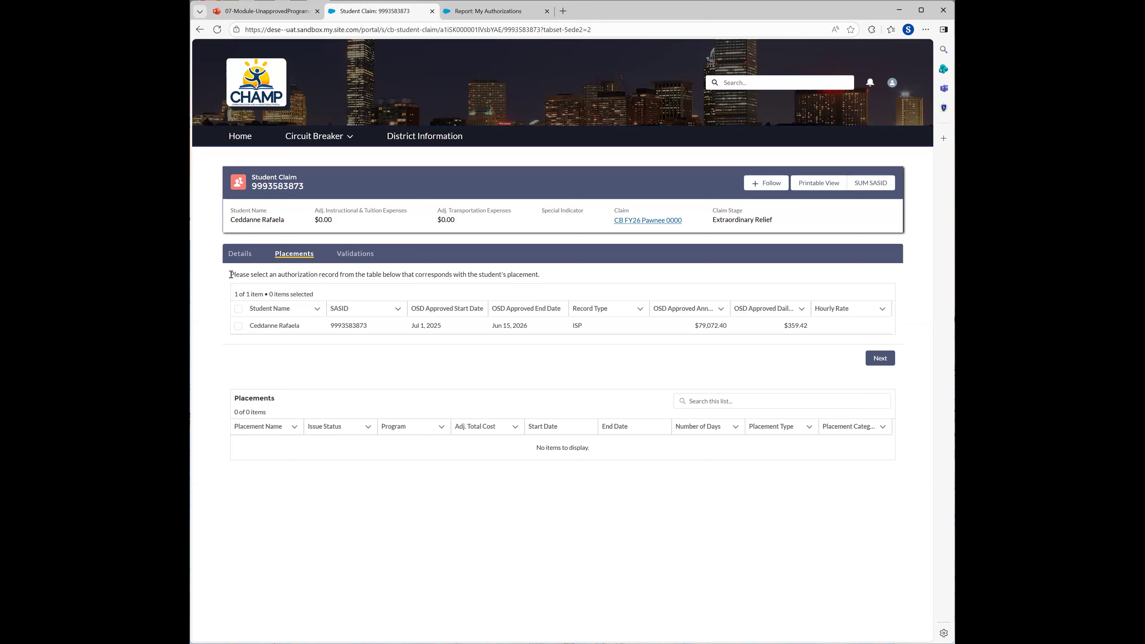
{"action": "left_click_drag", "start_coordinate": [231, 274], "coordinate": [544, 282]}
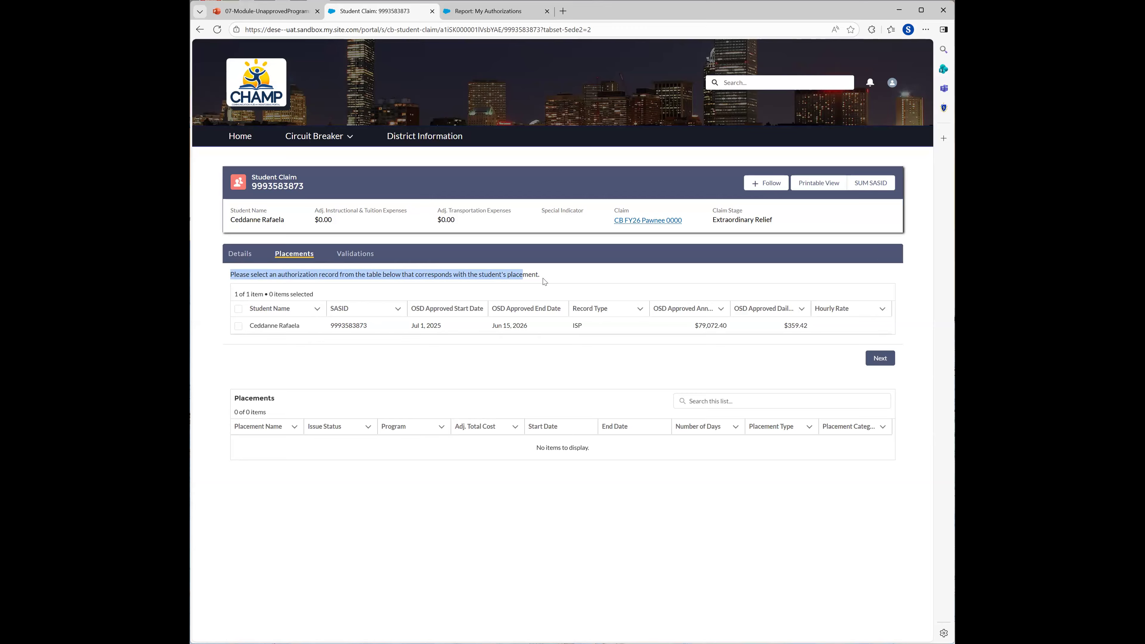
Step: Select the student's ISP authorization record for the Landmark Foundation School placement and finish creating the placement
{"action": "left_click", "coordinate": [487, 380]}
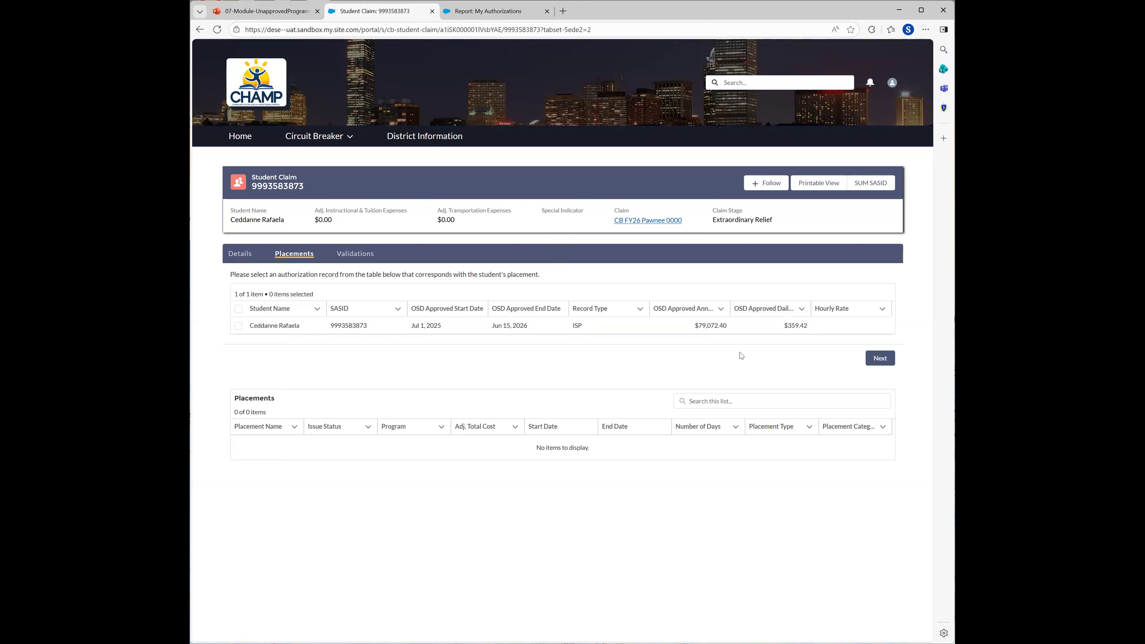
{"action": "left_click", "coordinate": [237, 327]}
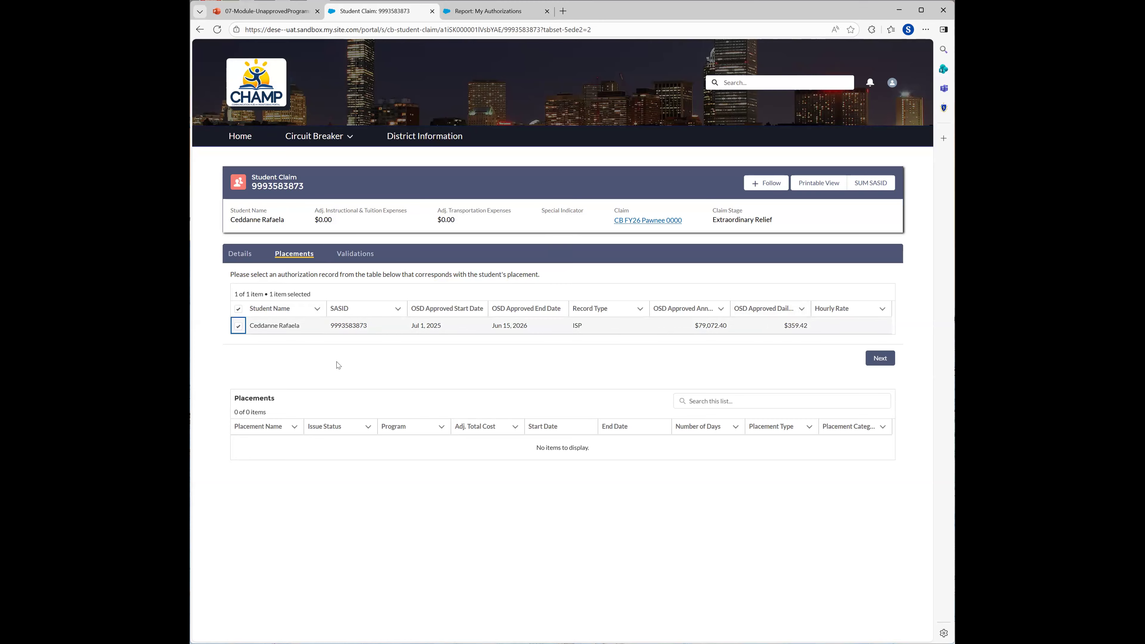
{"action": "left_click", "coordinate": [877, 359]}
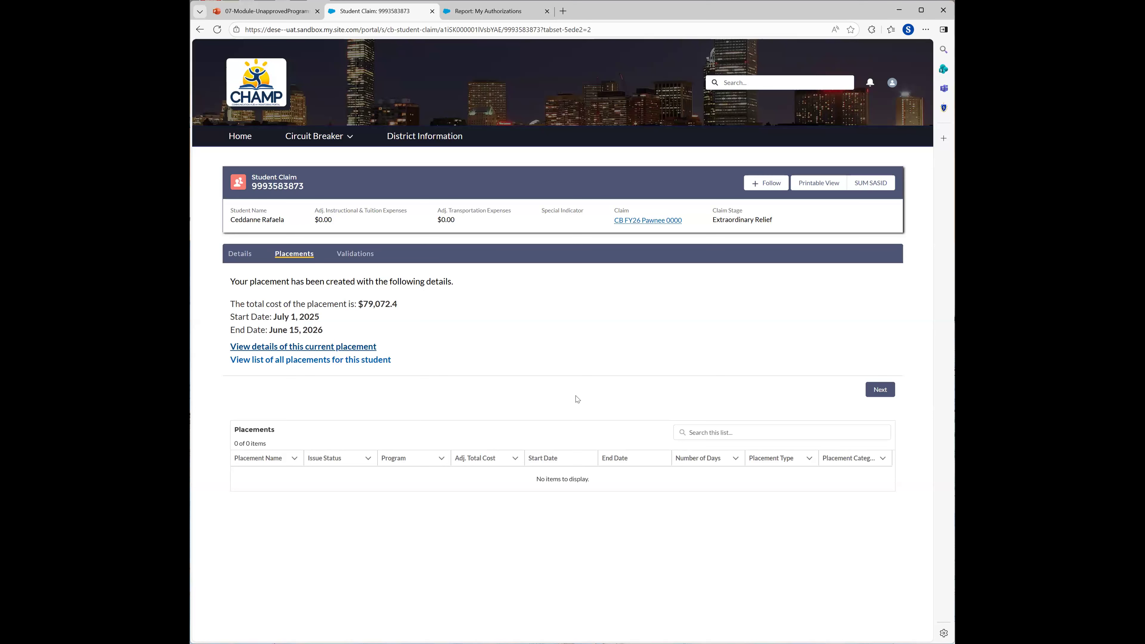
{"action": "left_click", "coordinate": [884, 391]}
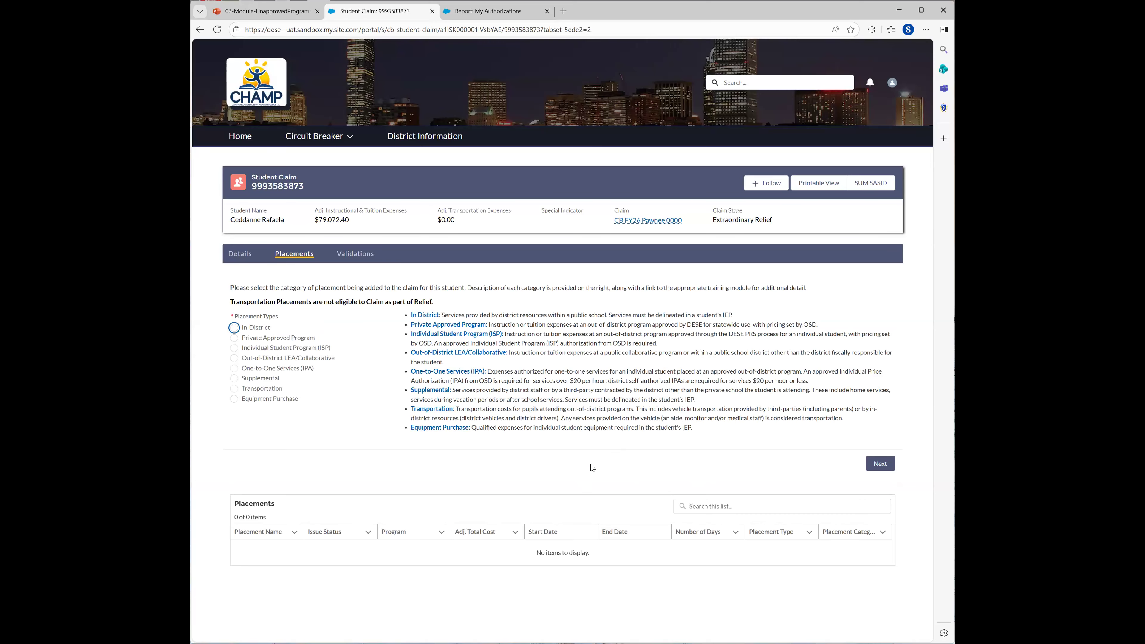
Step: Reload the student claim to refresh its placements list, and return to the claim CB FY26 Pawnee 0000
{"action": "left_click", "coordinate": [495, 29]}
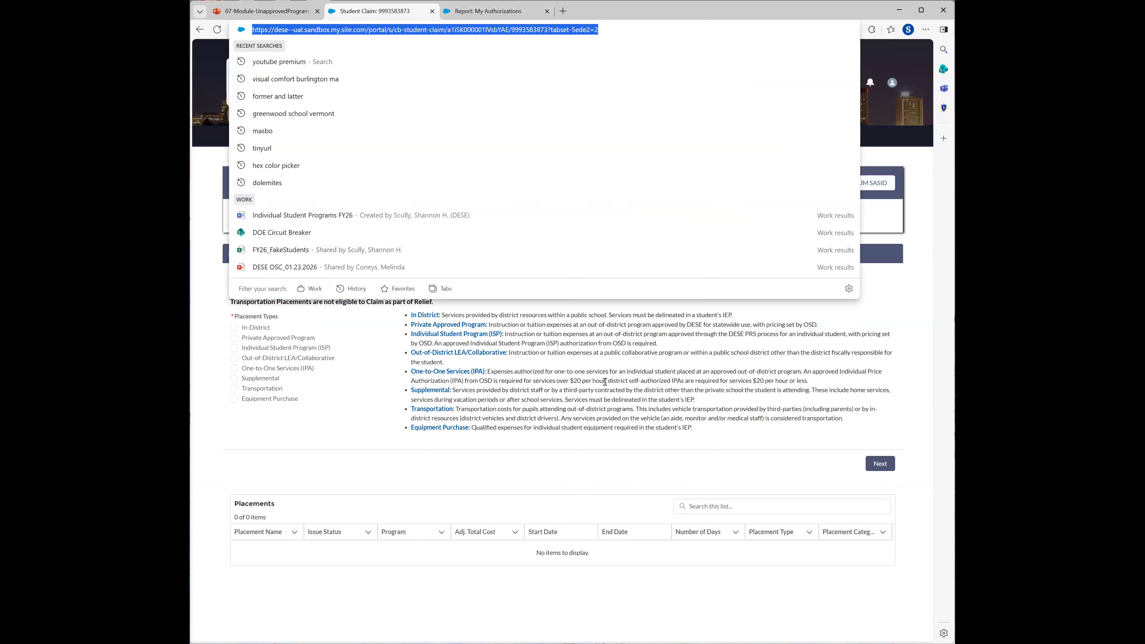
{"action": "key", "text": "Return"}
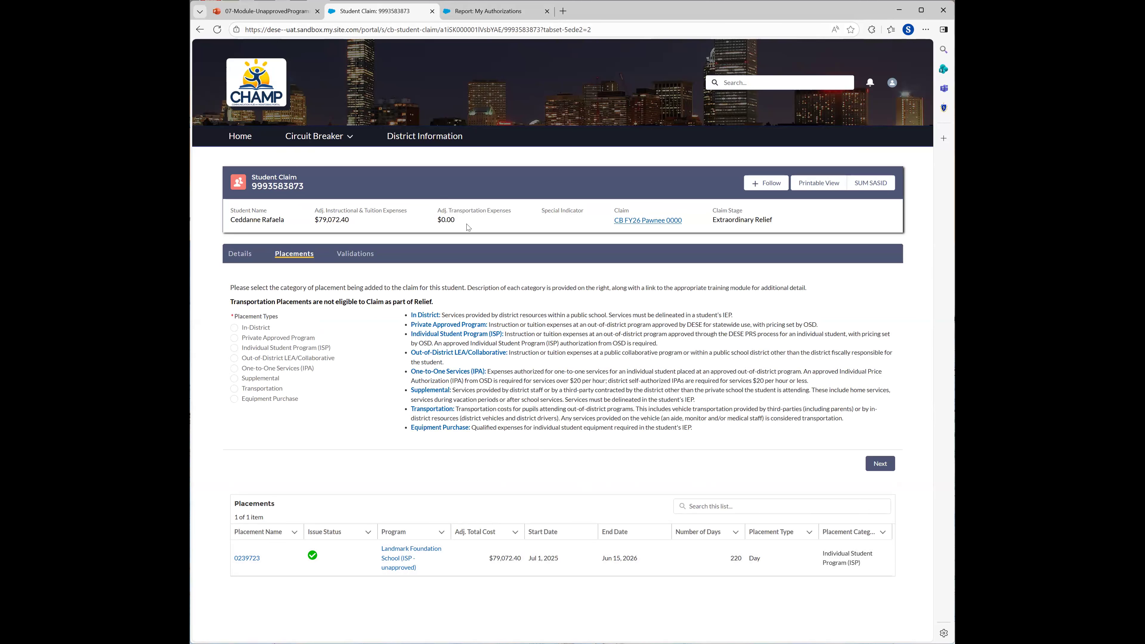
{"action": "left_click", "coordinate": [648, 222]}
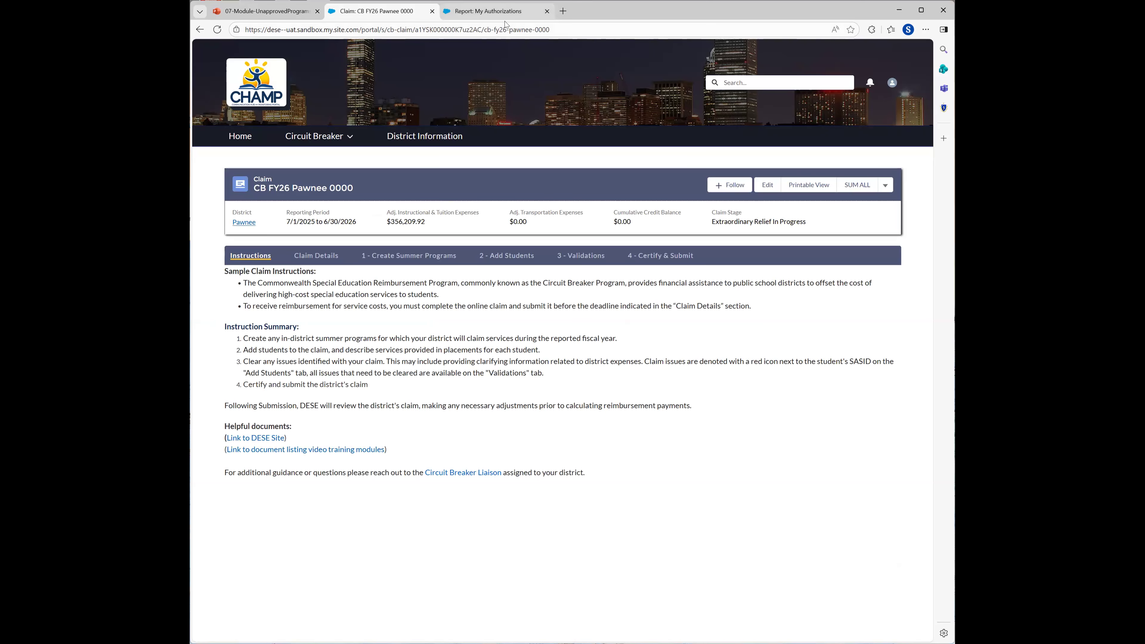
Step: Switch to the My Authorizations report and check the Franklin Academy ISP authorization's program, rates and approved dates
{"action": "left_click", "coordinate": [516, 13]}
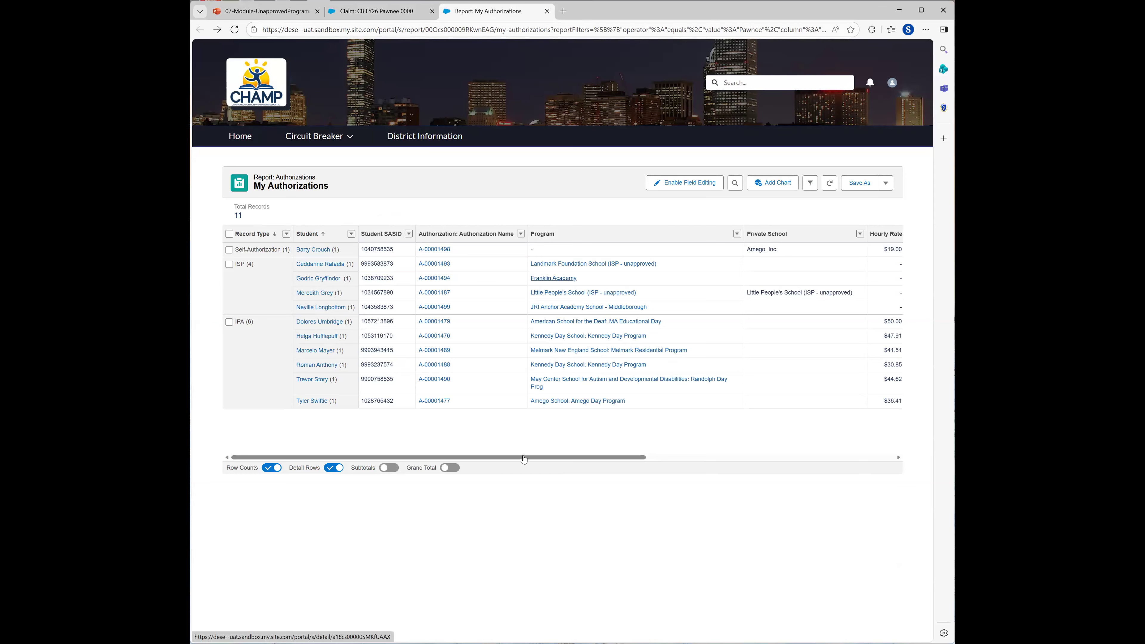
{"action": "left_click_drag", "start_coordinate": [619, 456], "coordinate": [705, 421]}
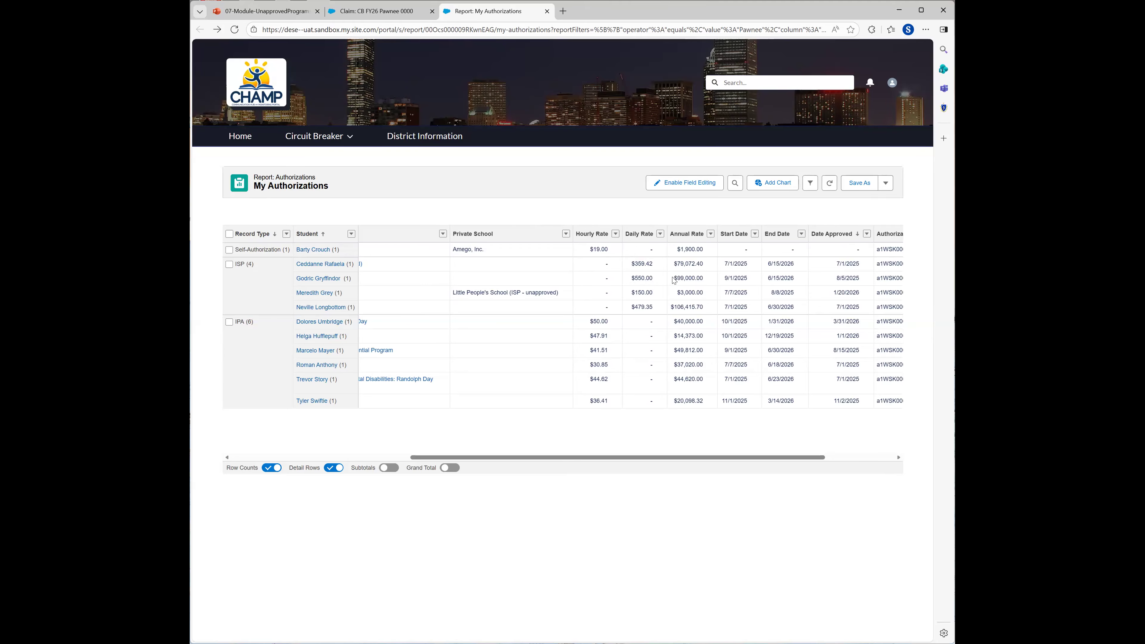
{"action": "left_click_drag", "start_coordinate": [622, 457], "coordinate": [443, 474]}
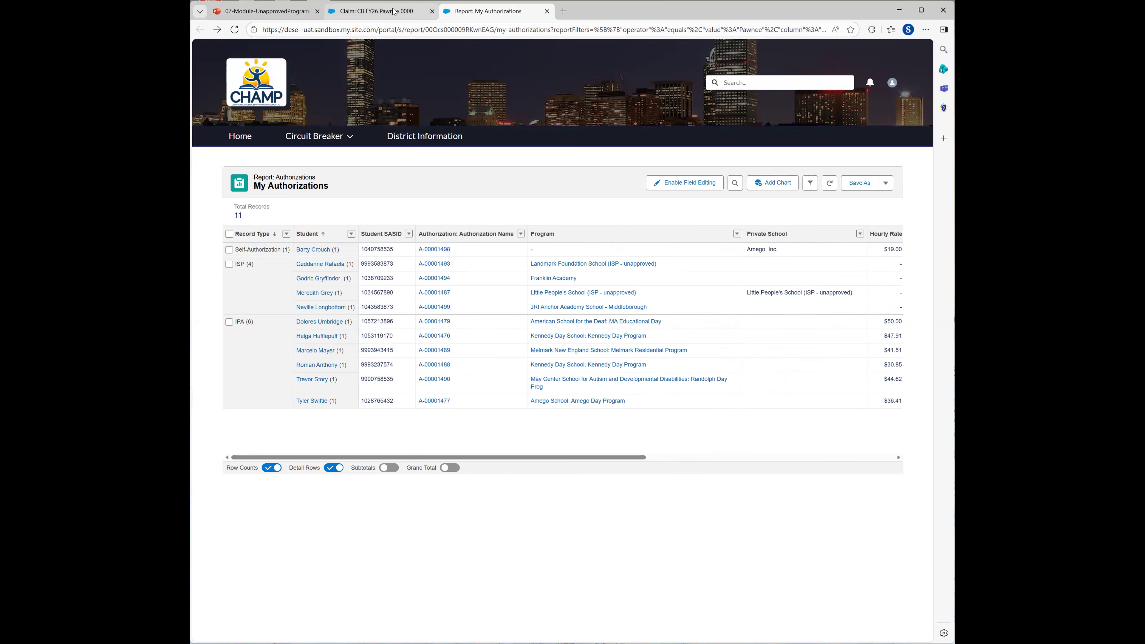
Step: From the Pawnee claim's student list, open the third student's claim and start an Individual Student Program (ISP) placement
{"action": "left_click", "coordinate": [376, 10]}
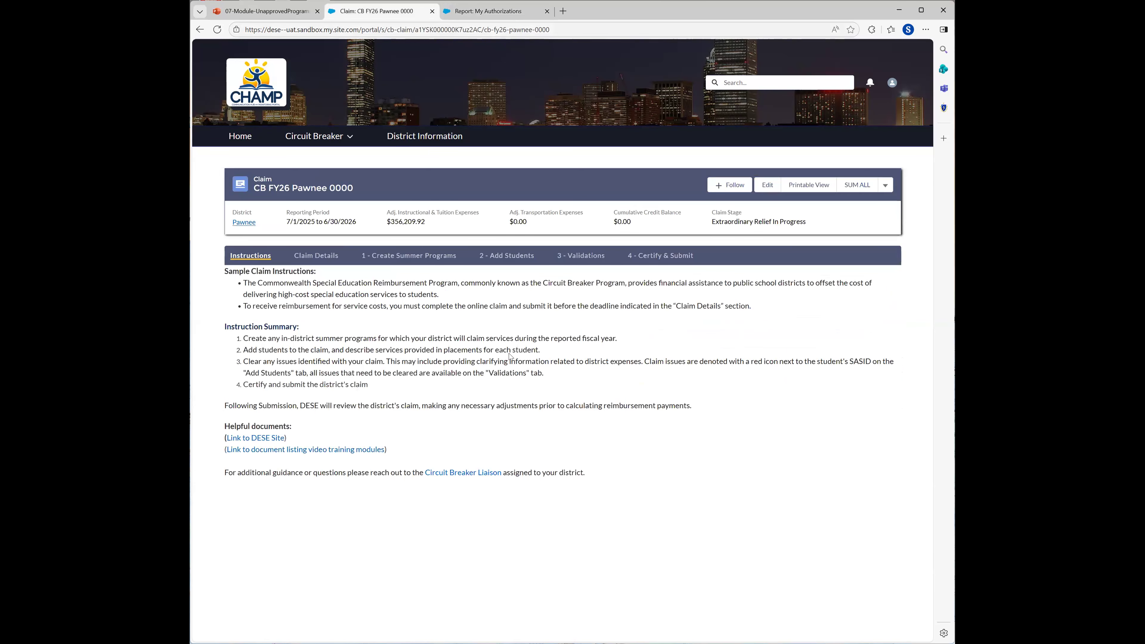
{"action": "left_click", "coordinate": [511, 255]}
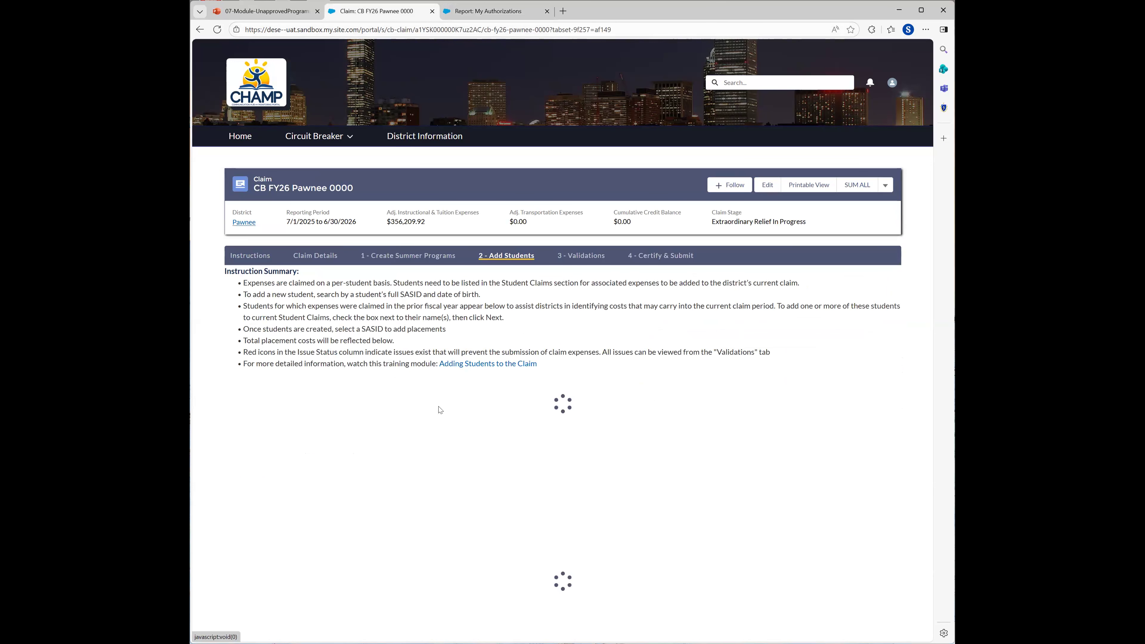
{"action": "scroll", "coordinate": [571, 371], "scroll_direction": "down", "scroll_amount": 4}
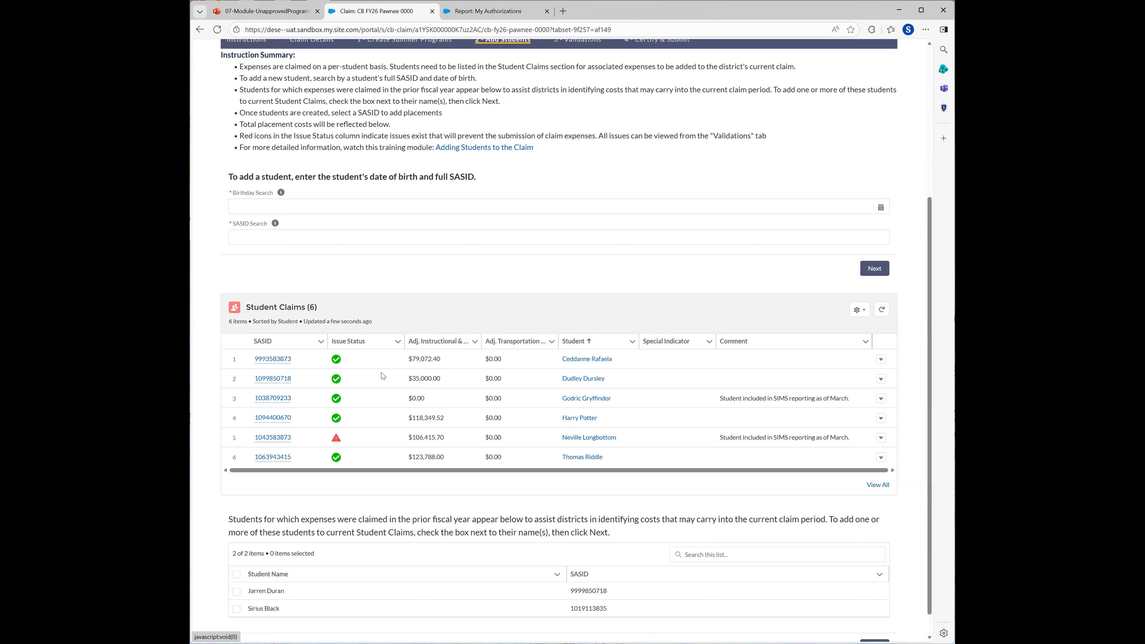
{"action": "left_click", "coordinate": [273, 398]}
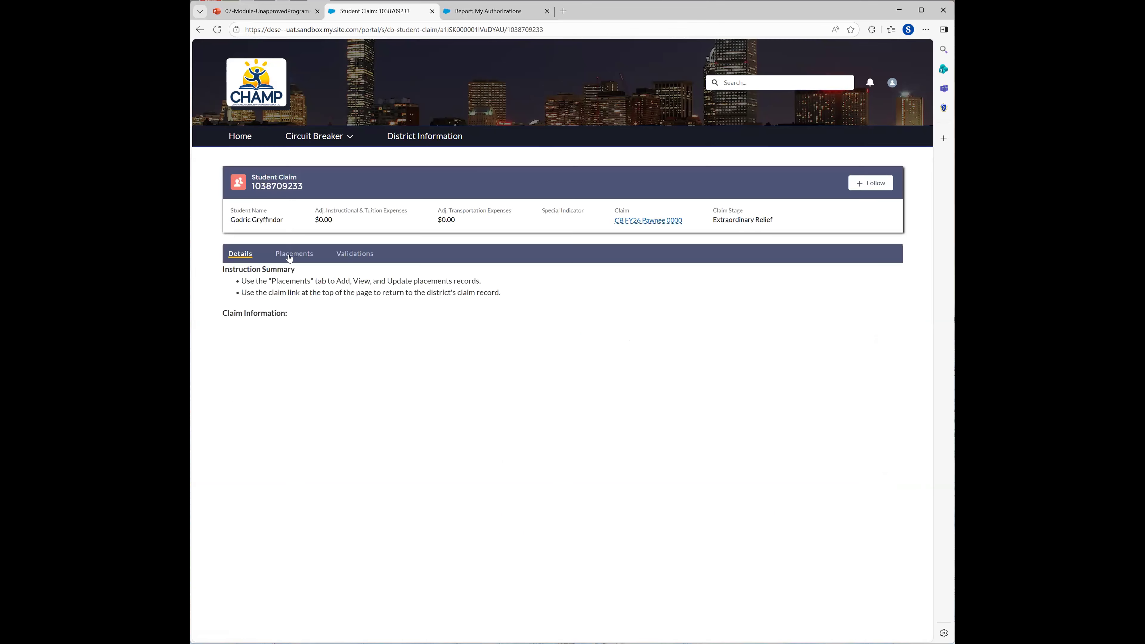
{"action": "left_click", "coordinate": [290, 257]}
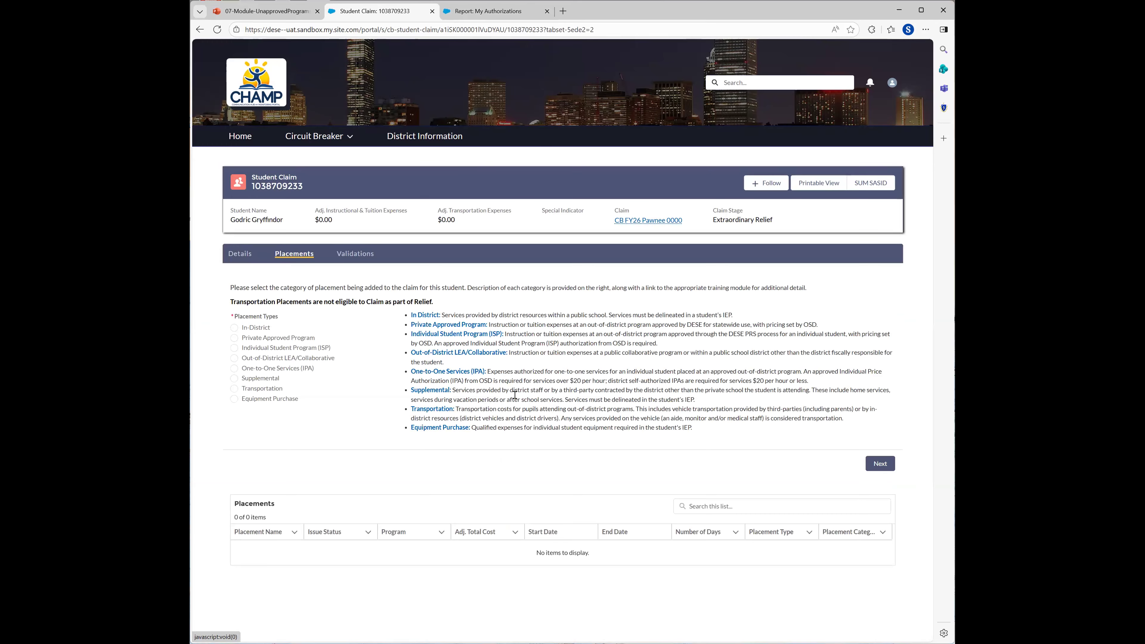
{"action": "left_click", "coordinate": [235, 348]}
{"action": "left_click", "coordinate": [882, 466]}
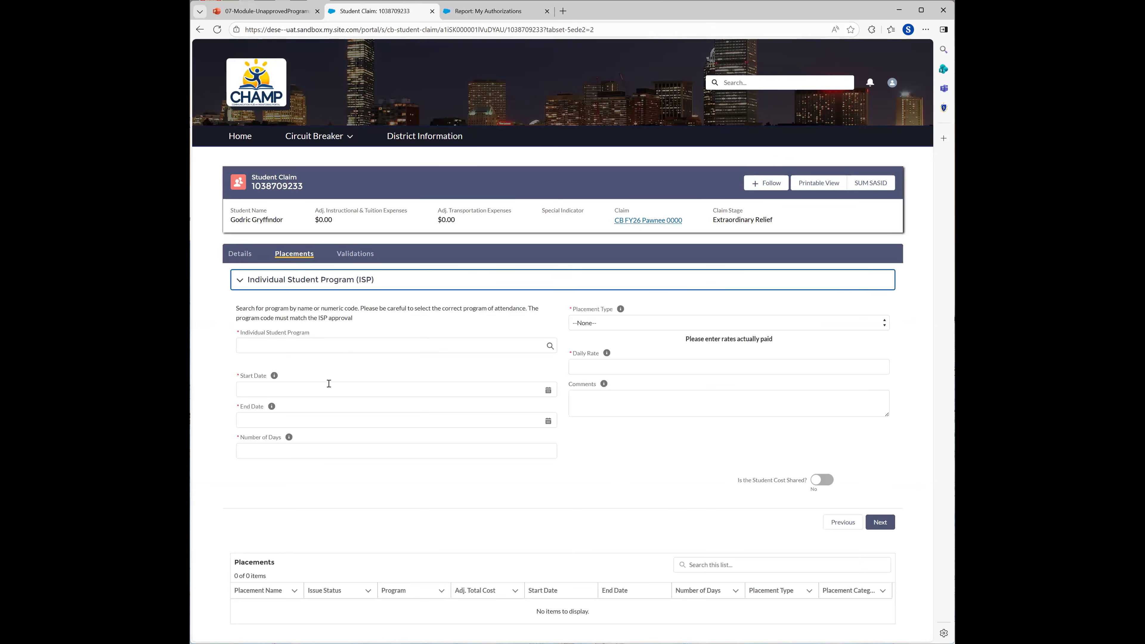
Step: Search the individual student programs for "fran" and select Franklin Academy: 09500300
{"action": "left_click", "coordinate": [295, 346]}
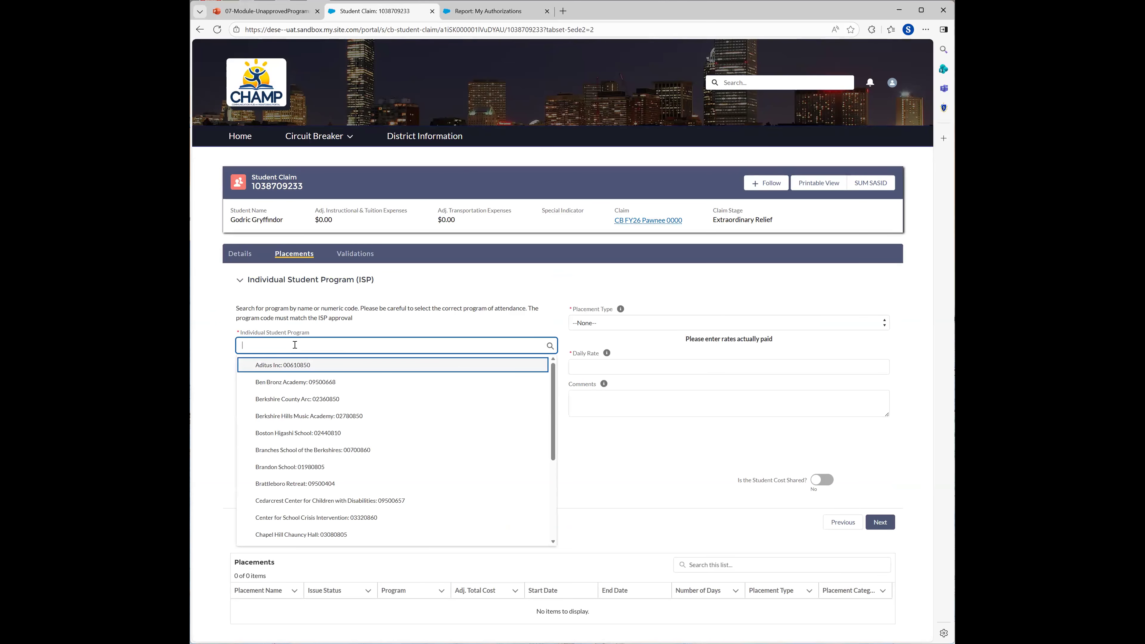
{"action": "type", "text": "fran"}
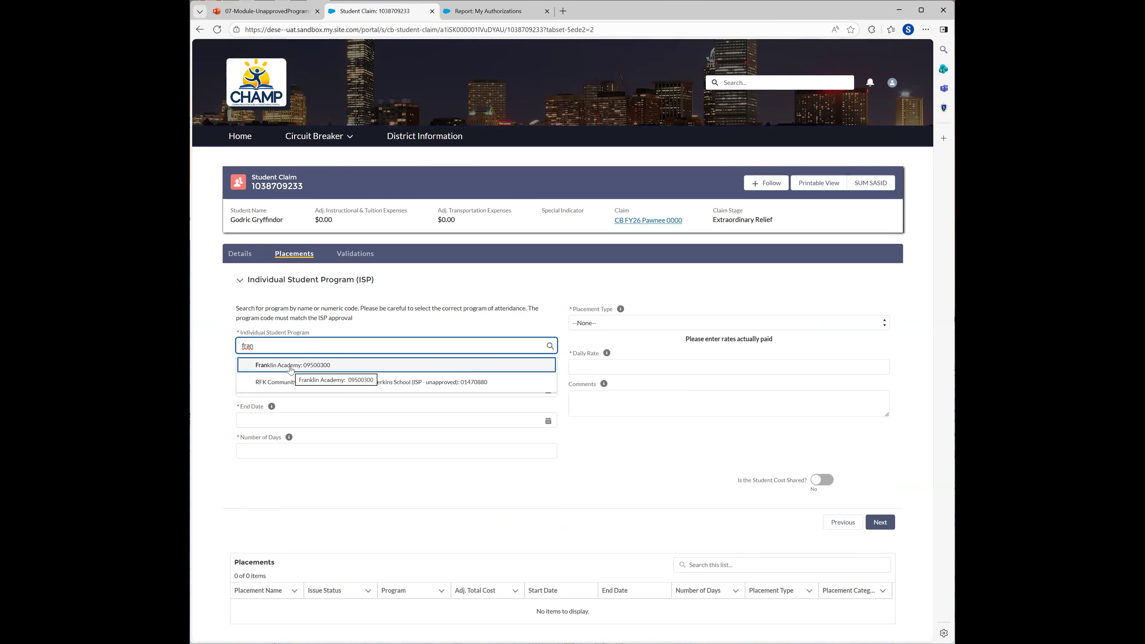
{"action": "left_click", "coordinate": [291, 366]}
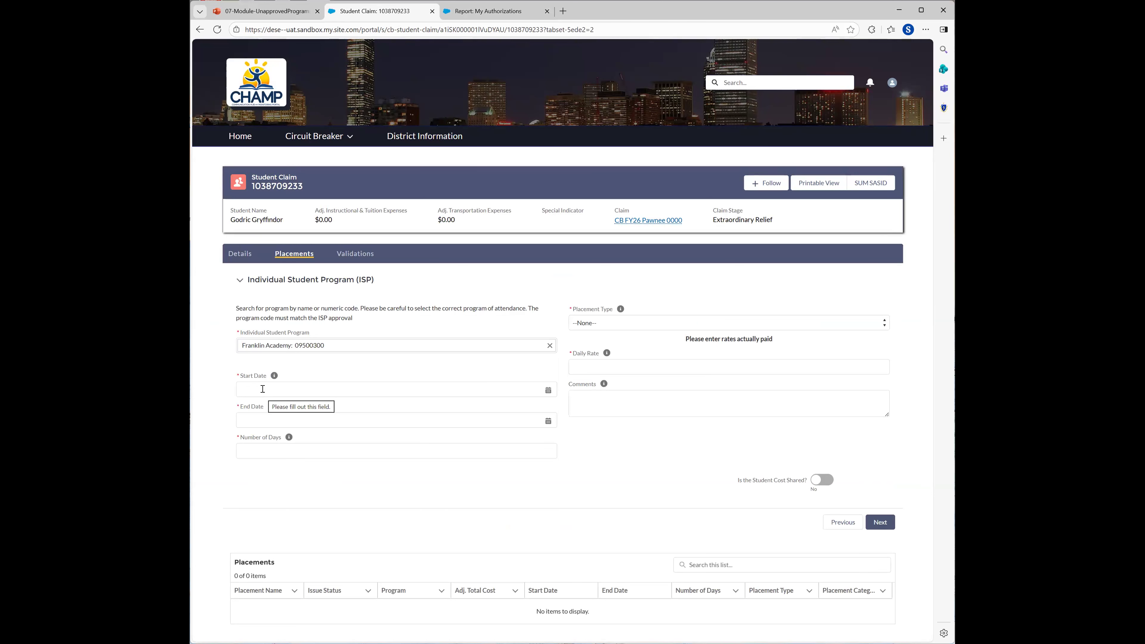
Step: Set the Franklin Academy placement's start date to Nov 1, 2025 and its end date to Jun 15, 2026
{"action": "left_click", "coordinate": [262, 389]}
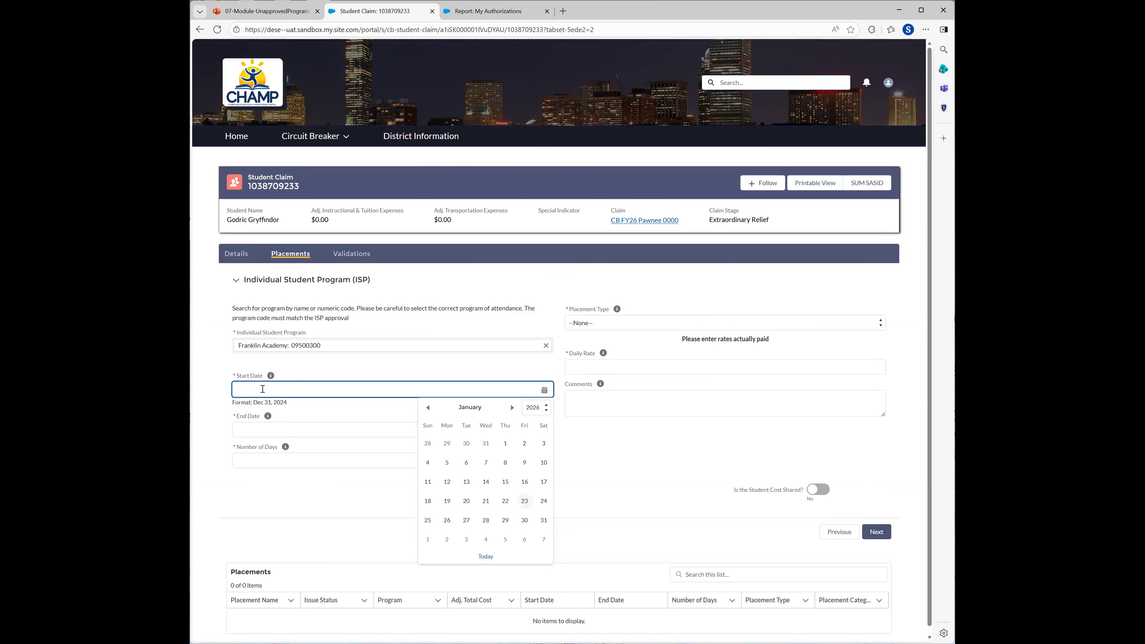
{"action": "type", "text": "11/1"}
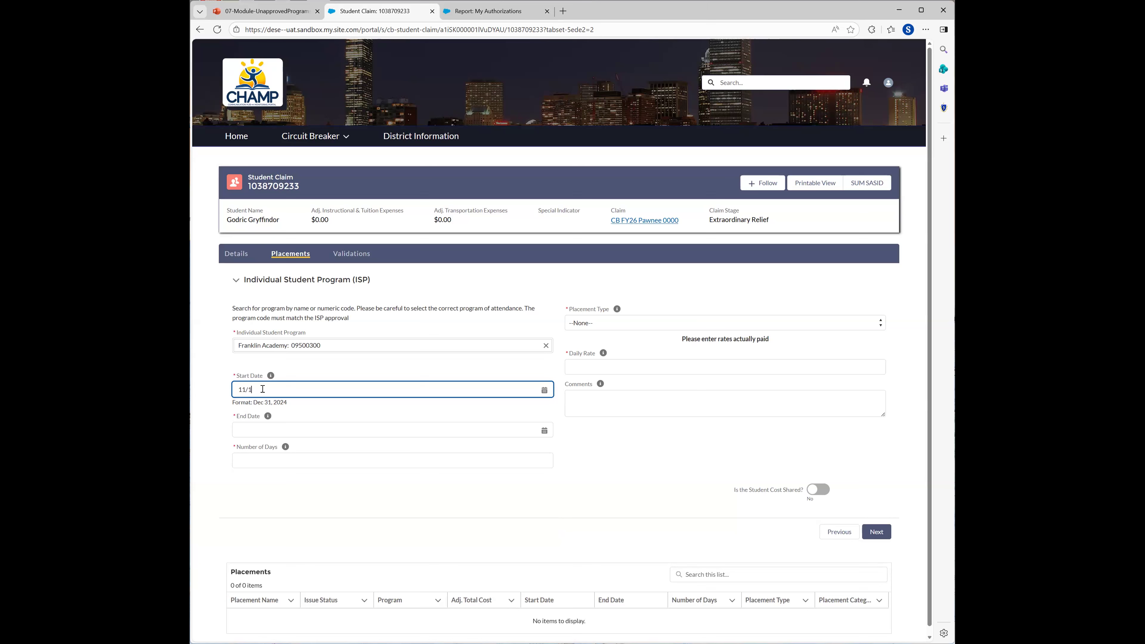
{"action": "type", "text": "/202"}
{"action": "left_click", "coordinate": [243, 426]}
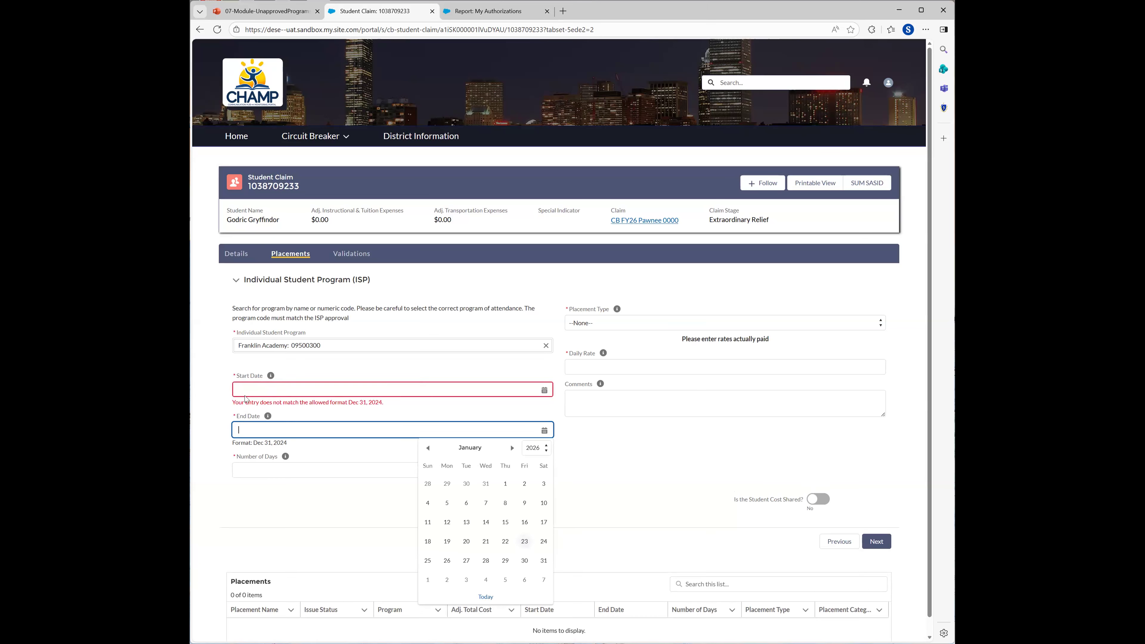
{"action": "left_click", "coordinate": [244, 389]}
{"action": "type", "text": "1"}
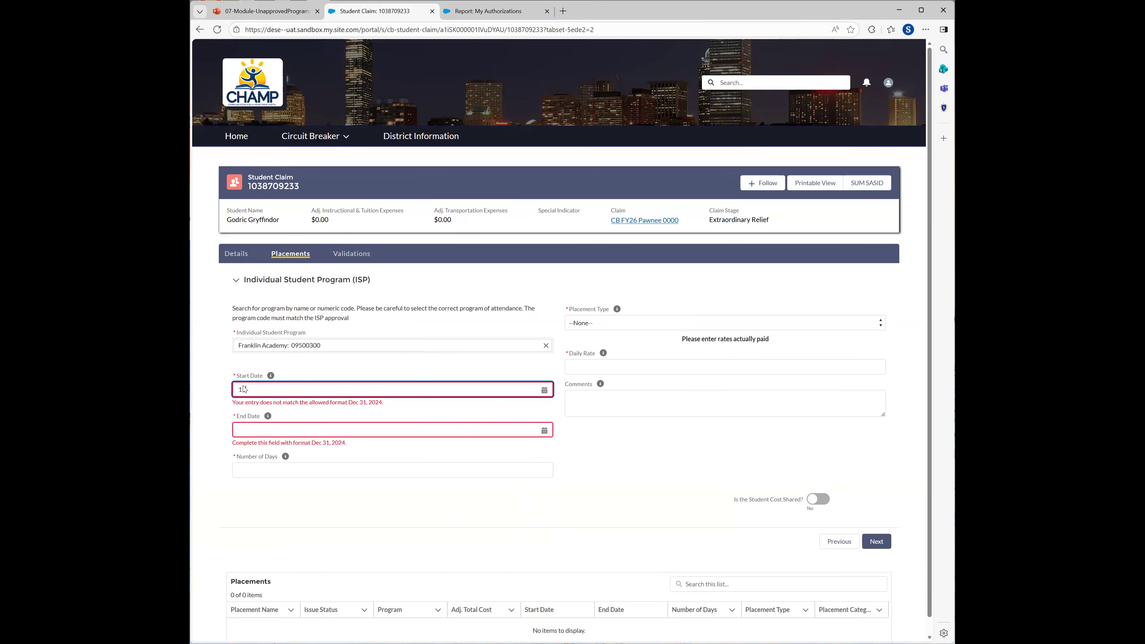
{"action": "type", "text": "1/1/2025"}
{"action": "left_click", "coordinate": [261, 426]}
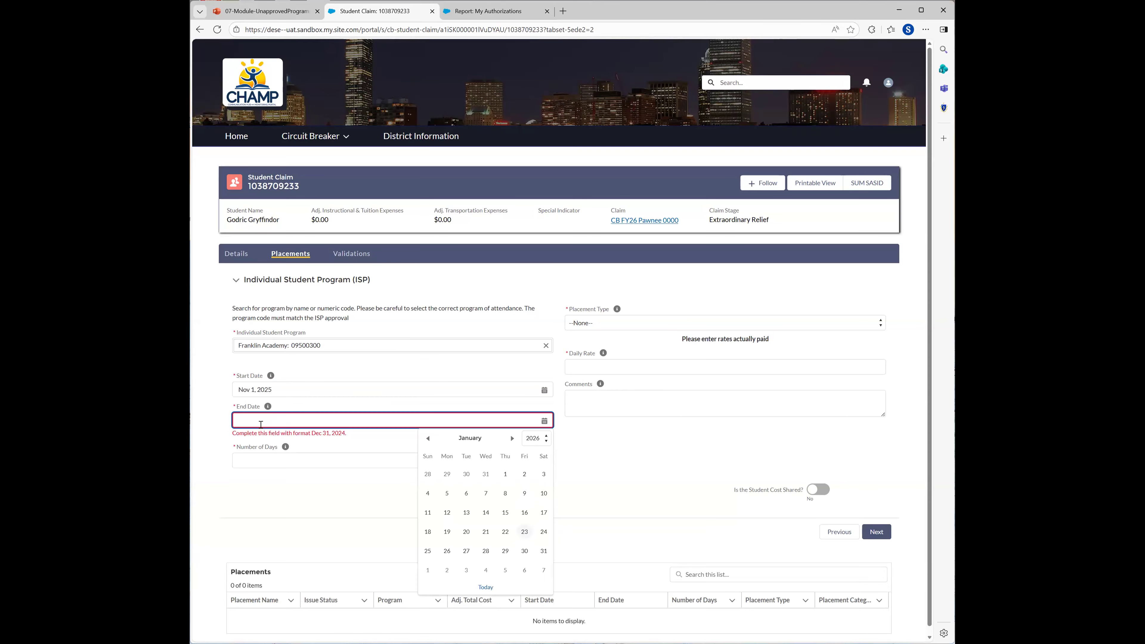
{"action": "type", "text": "6/15/2026"}
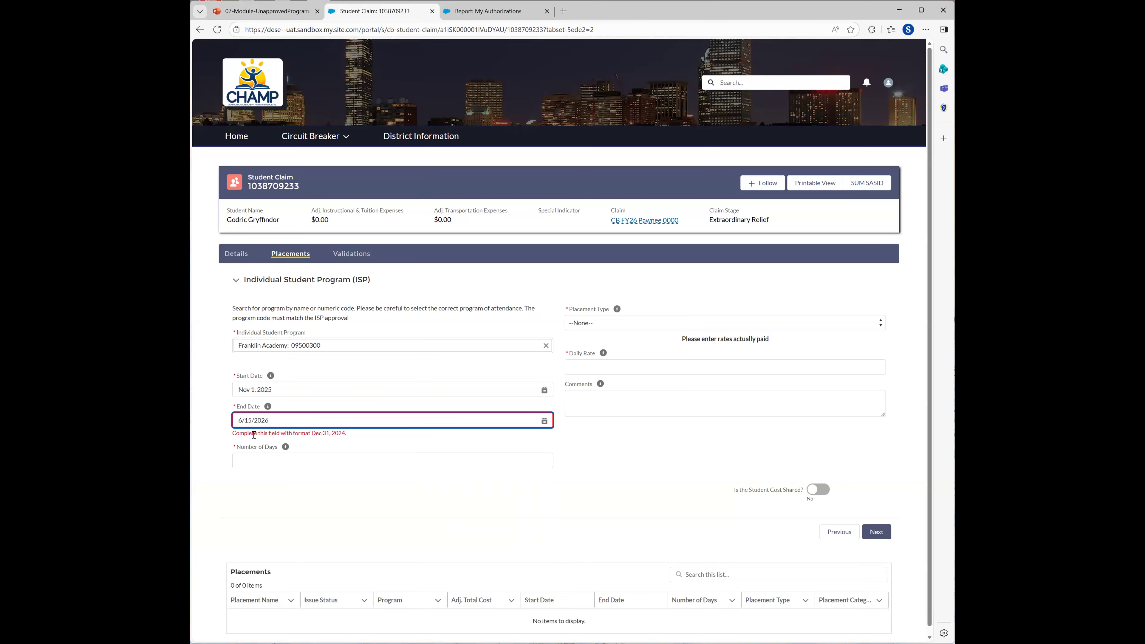
Step: Set the number of days to 135, the placement type to Day and the daily rate to $550.00, and continue to the authorization selection
{"action": "left_click", "coordinate": [253, 465]}
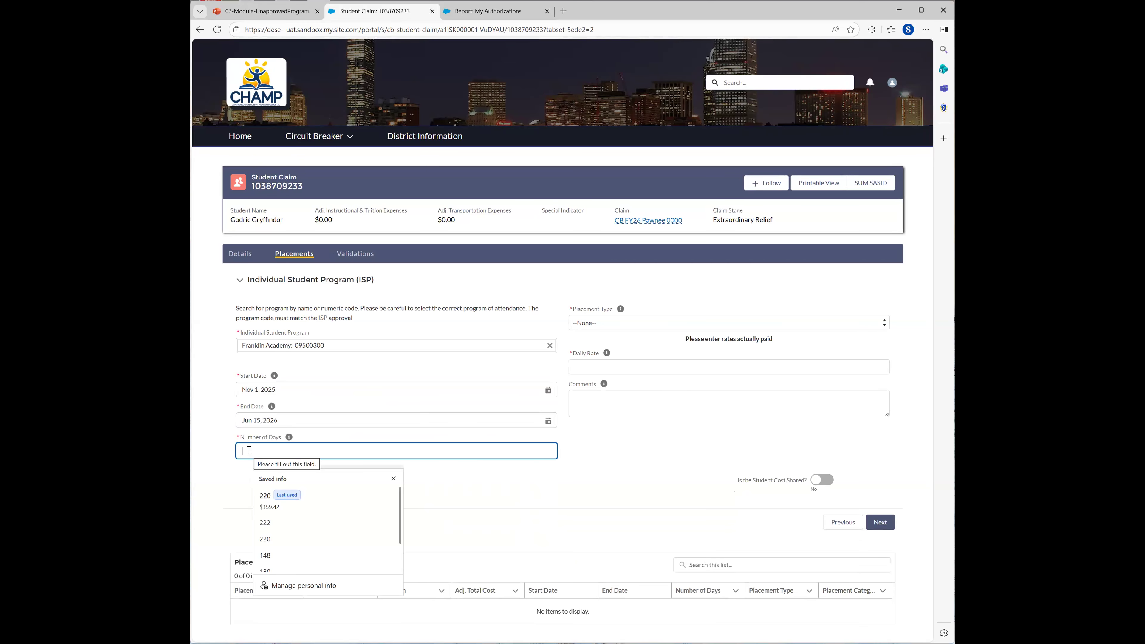
{"action": "type", "text": "135"}
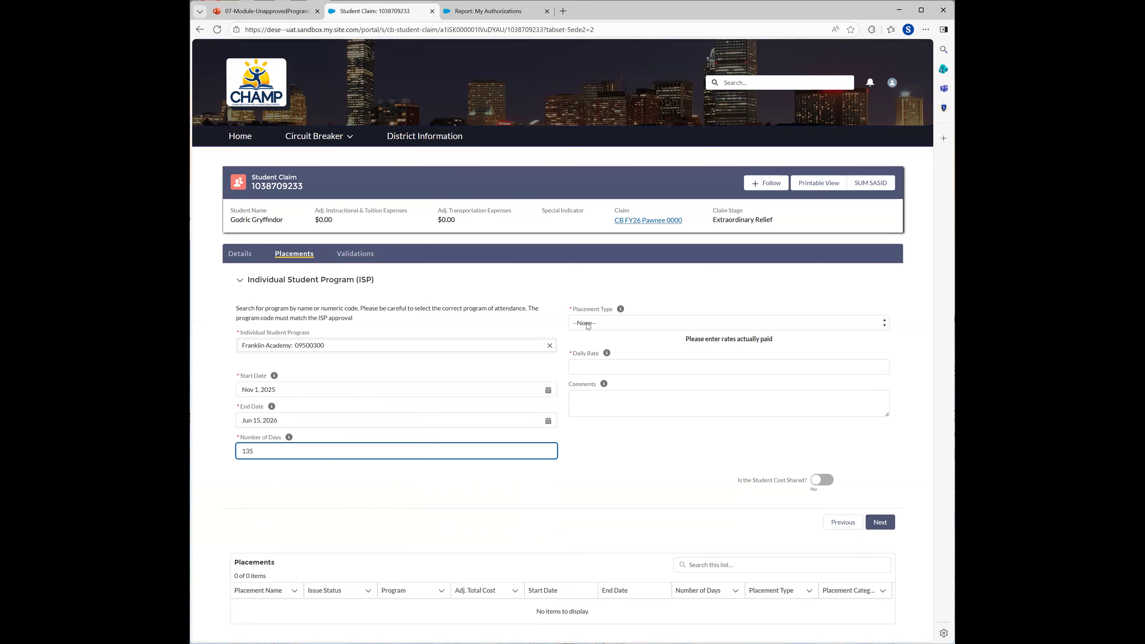
{"action": "key", "text": "Tab"}
{"action": "key", "text": "d"}
{"action": "left_click", "coordinate": [580, 364]}
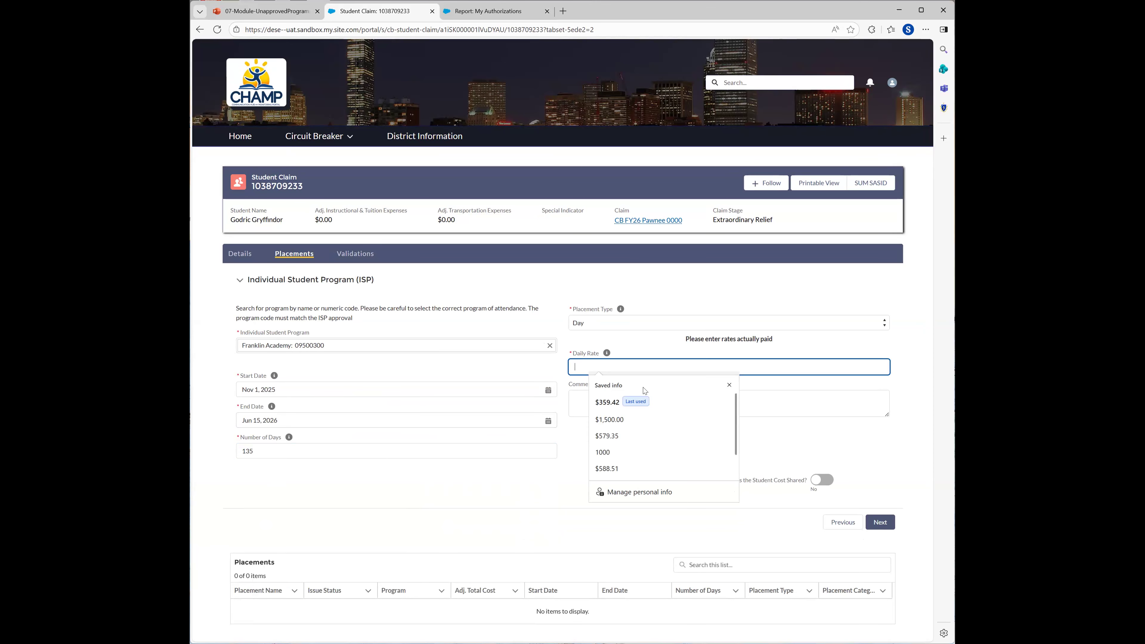
{"action": "type", "text": "550"}
{"action": "left_click", "coordinate": [619, 455]}
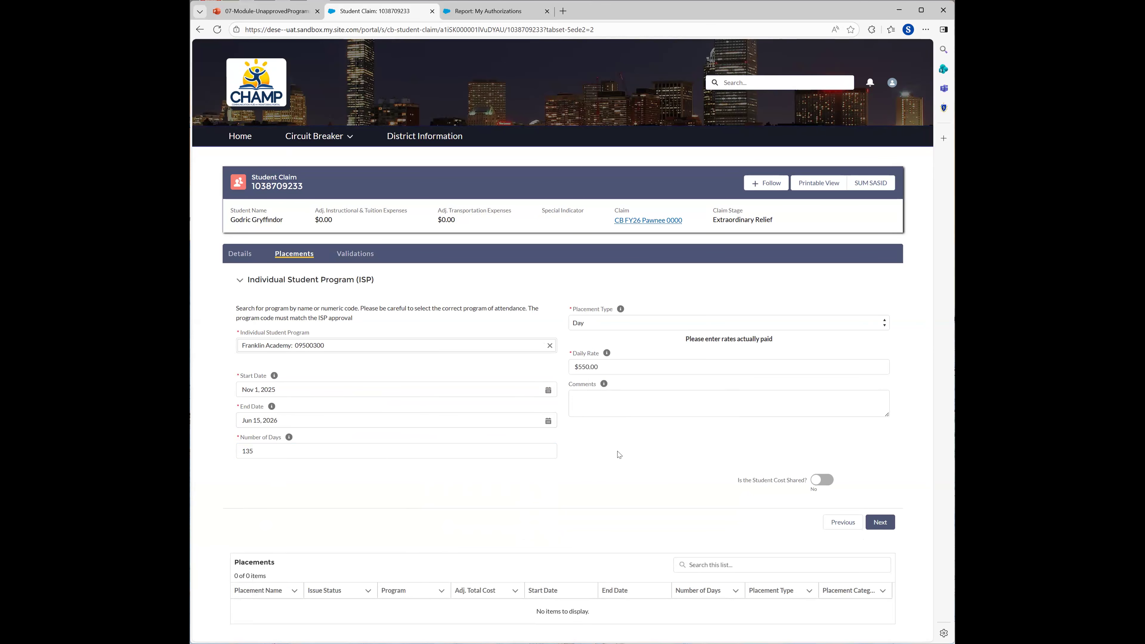
{"action": "left_click", "coordinate": [882, 524]}
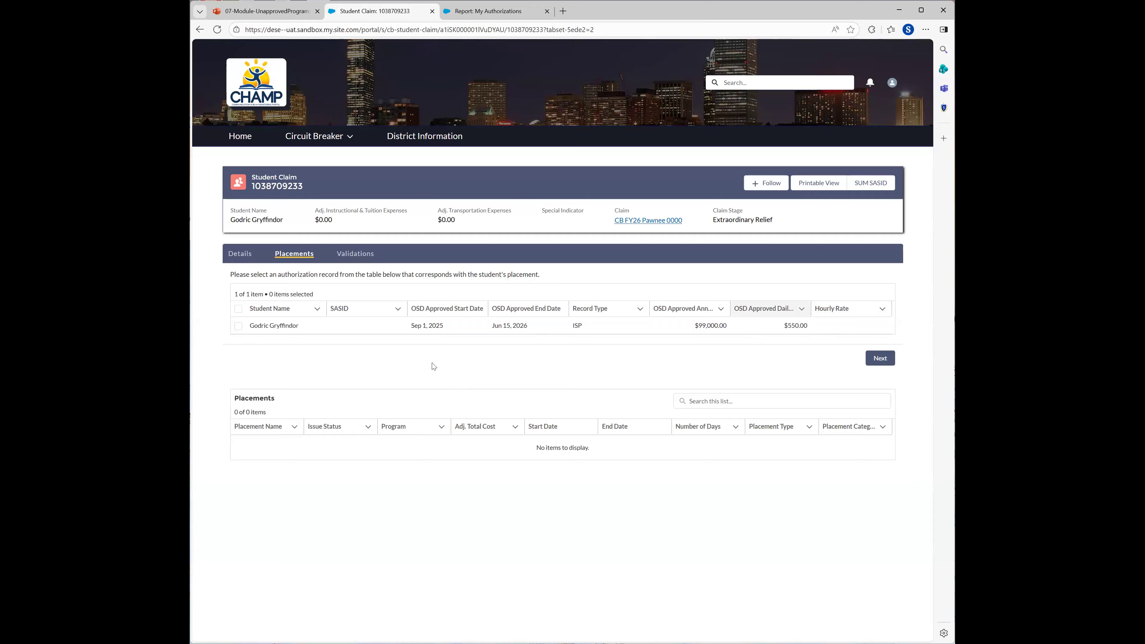
Step: Select the student's ISP authorization with the Sep 1, 2025 start date and continue to the rate discrepancy comment
{"action": "left_click", "coordinate": [238, 326]}
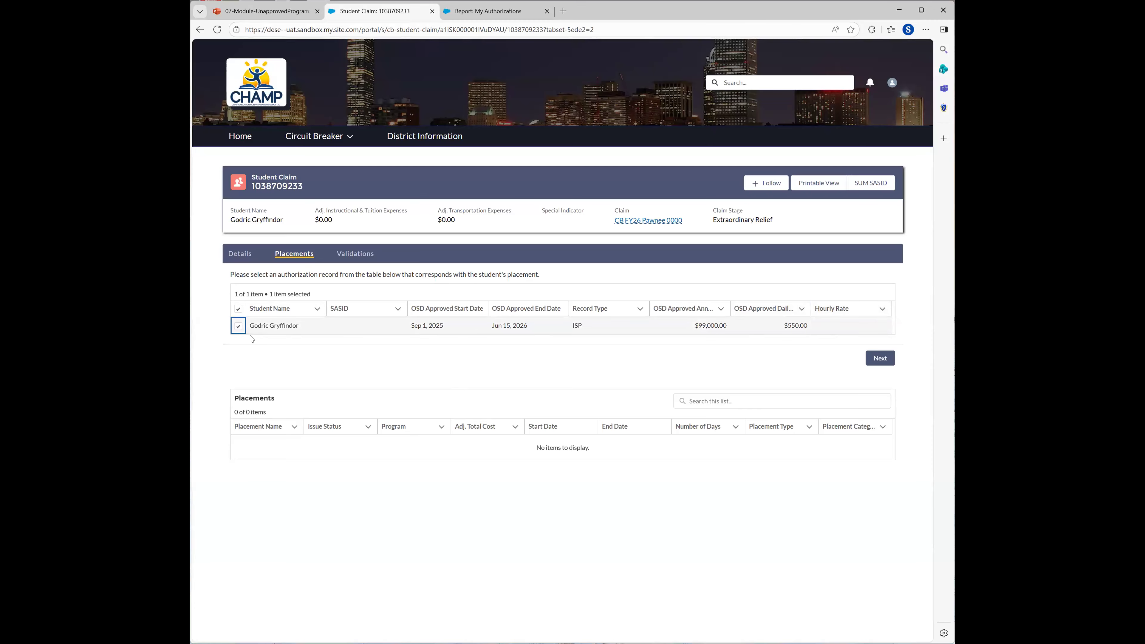
{"action": "left_click", "coordinate": [882, 359]}
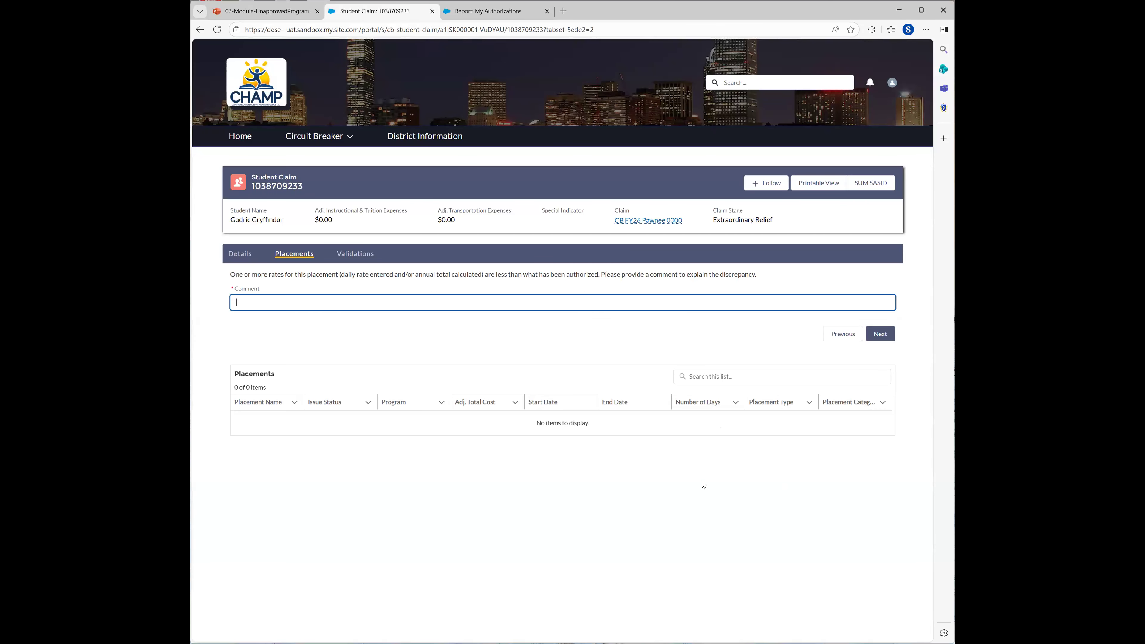
{"action": "left_click", "coordinate": [245, 273]}
{"action": "left_click_drag", "start_coordinate": [244, 273], "coordinate": [743, 282]}
Step: Enter the rate discrepancy comment "Student attended for fewer days than had been authorized." and create the placement
{"action": "left_click", "coordinate": [247, 304]}
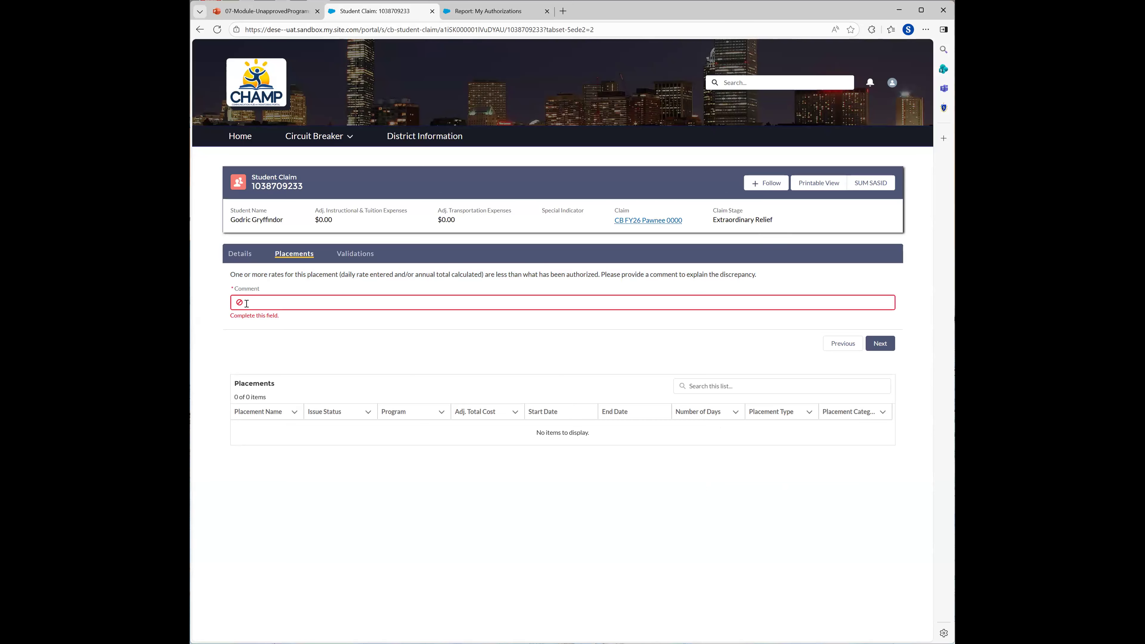
{"action": "left_click", "coordinate": [255, 301]}
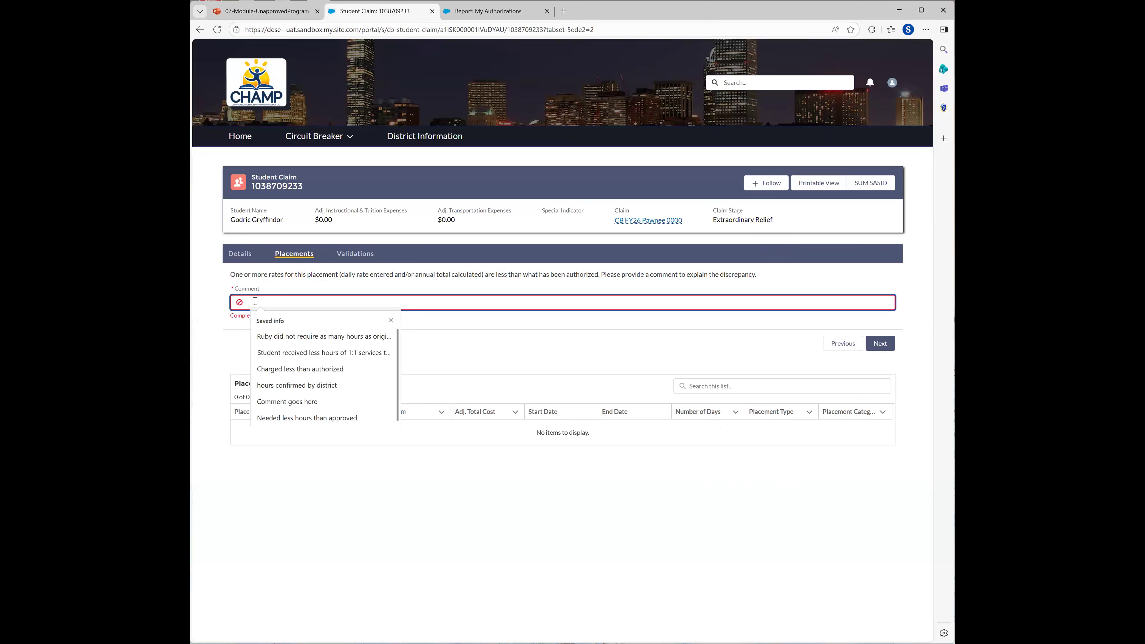
{"action": "type", "text": "Student attended"}
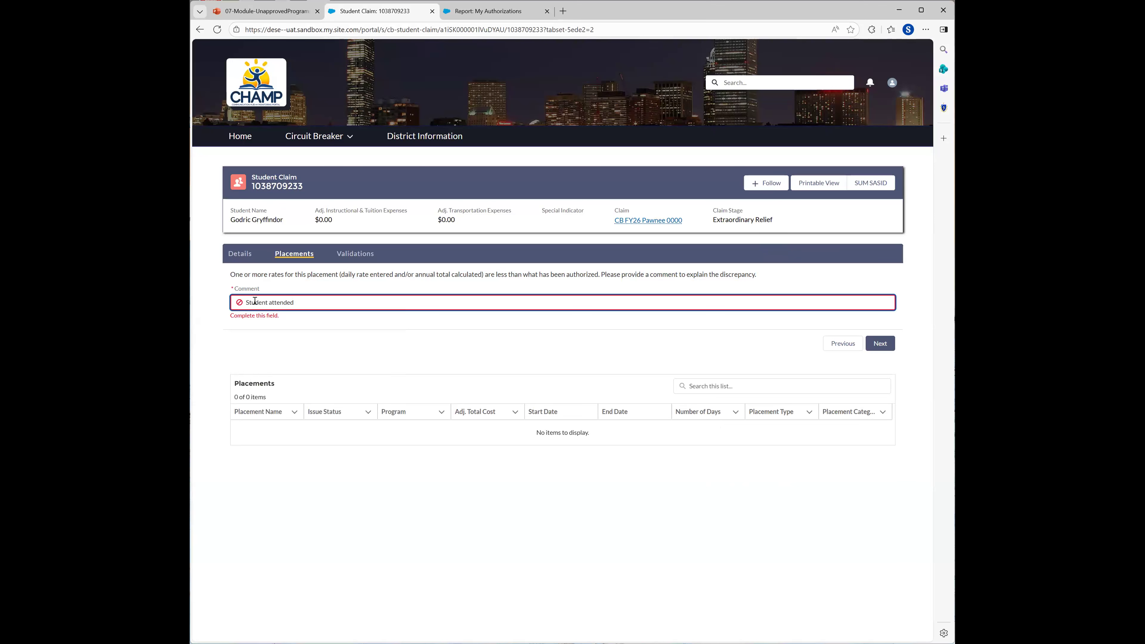
{"action": "type", "text": "fewer days than had been authorized."}
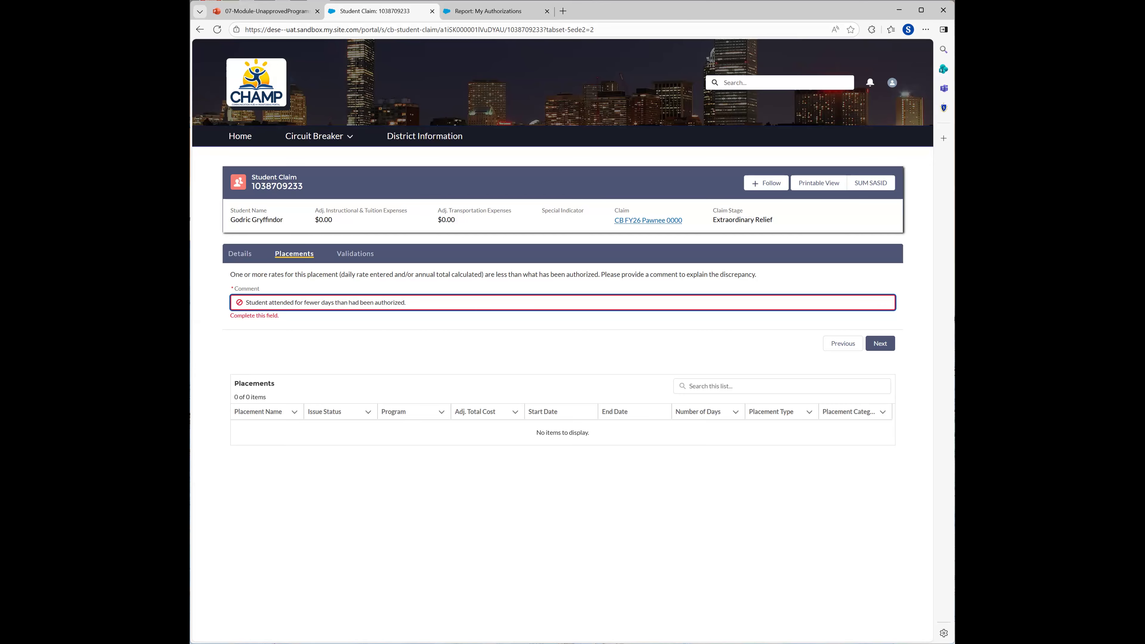
{"action": "left_click", "coordinate": [318, 360]}
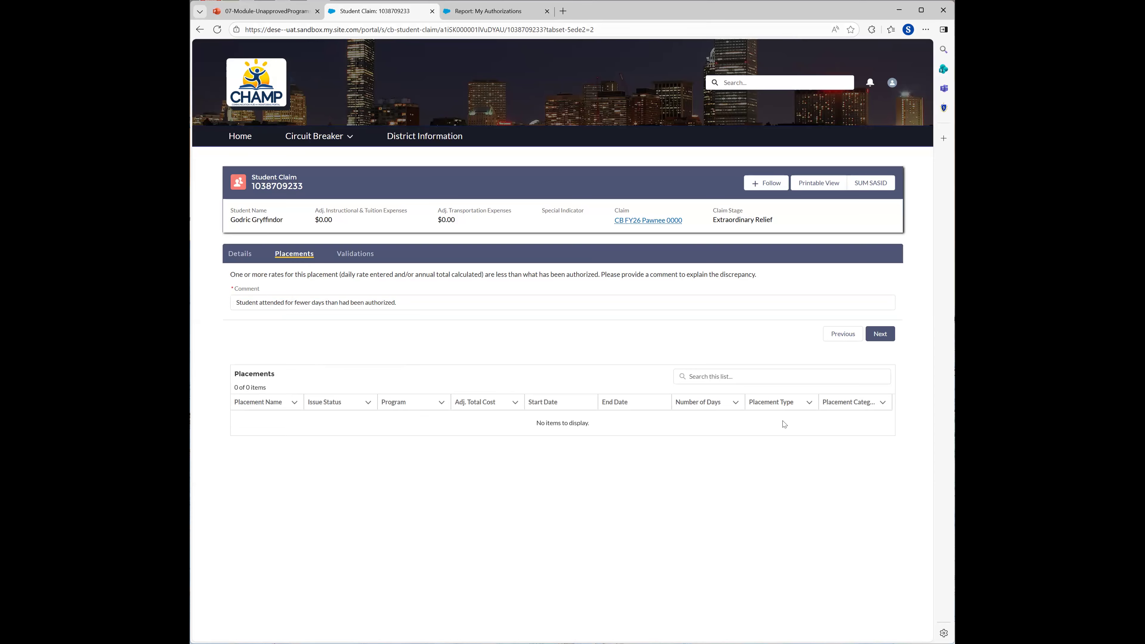
{"action": "left_click", "coordinate": [883, 337]}
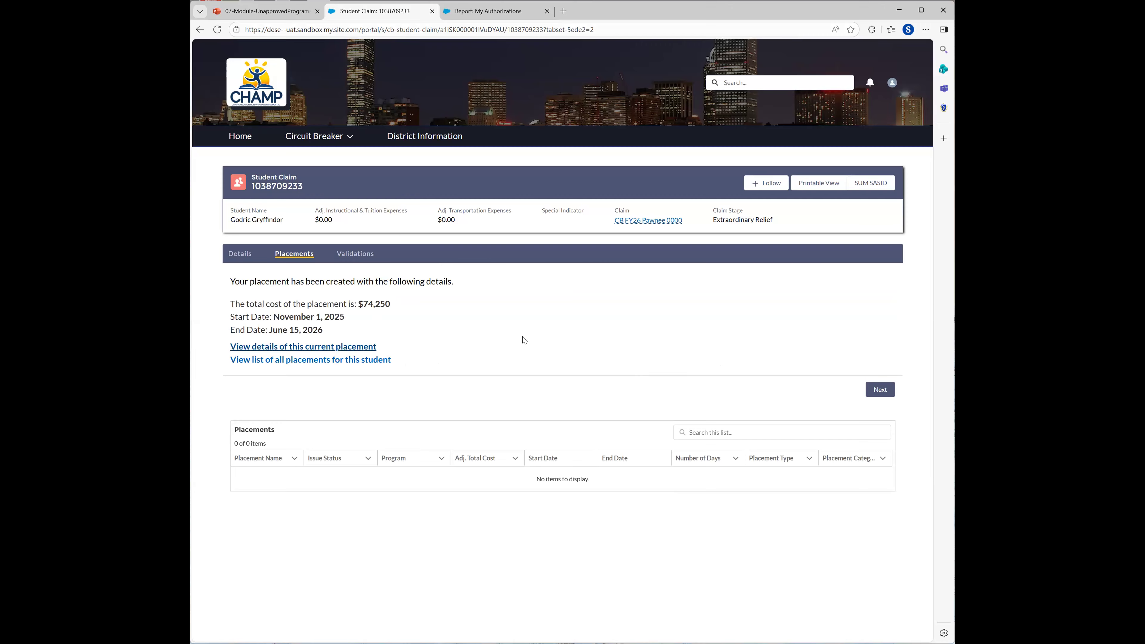
Step: Finish the placement confirmation and reload the student claim to refresh its placements list
{"action": "left_click", "coordinate": [882, 390]}
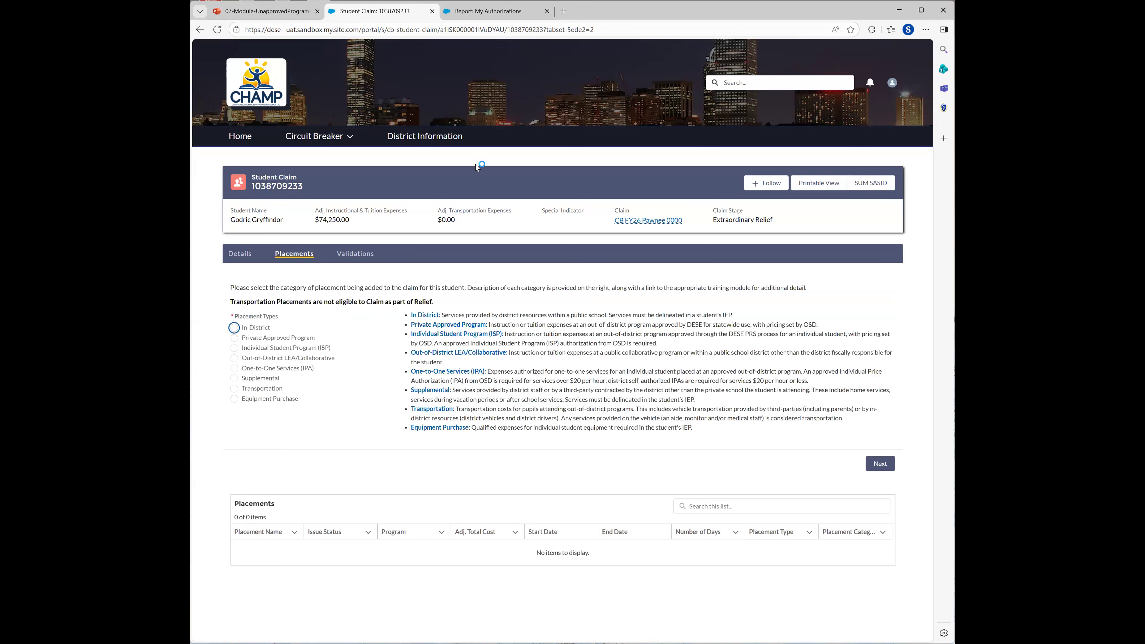
{"action": "left_click", "coordinate": [477, 30]}
{"action": "key", "text": "Return"}
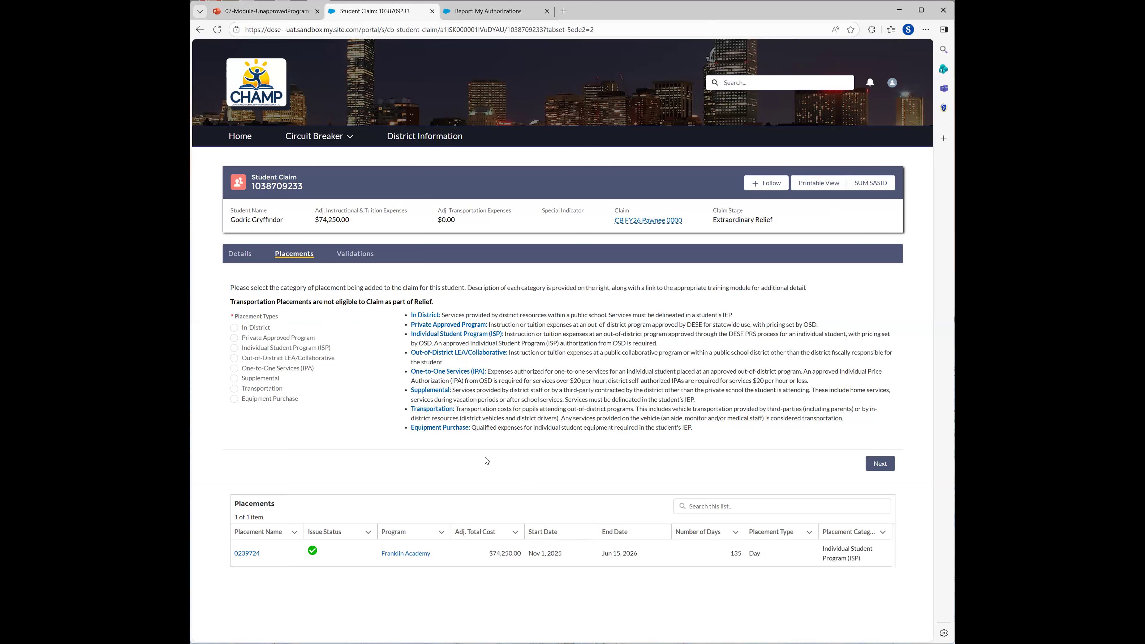
Step: Return to the CB FY26 Pawnee 0000 claim and check the issue statuses in its student claims list
{"action": "left_click", "coordinate": [653, 221]}
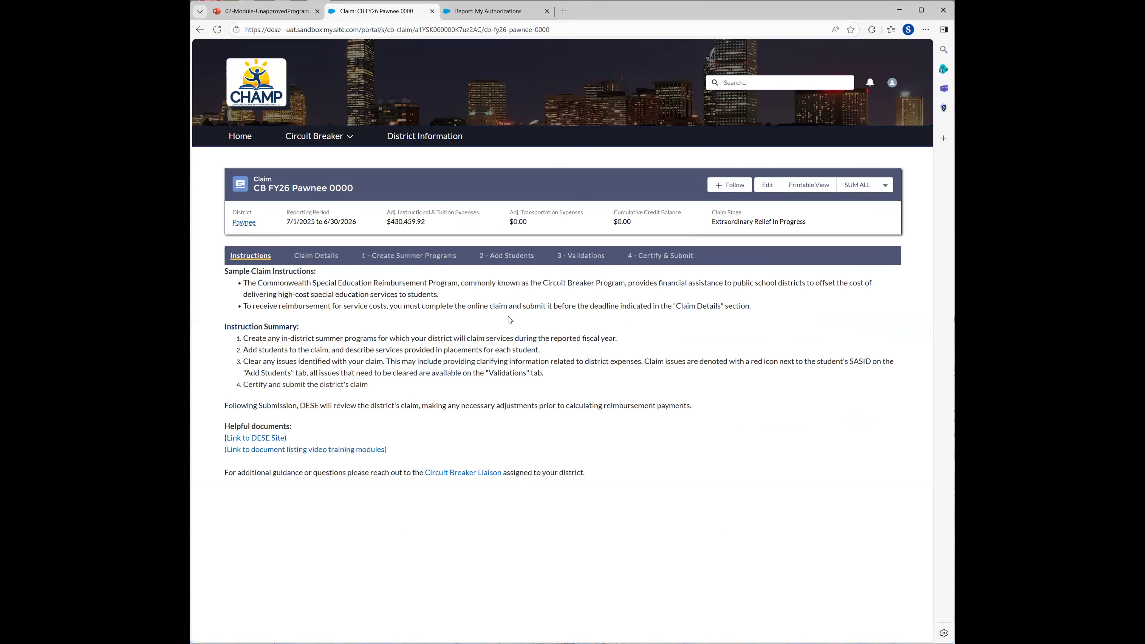
{"action": "left_click", "coordinate": [512, 256]}
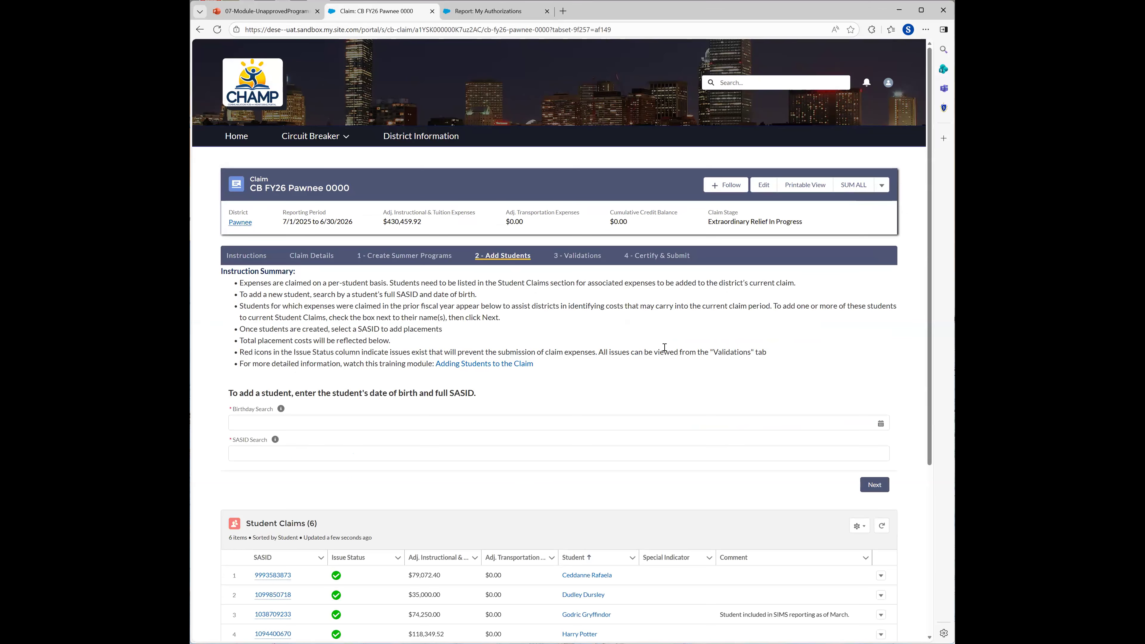
{"action": "scroll", "coordinate": [665, 347], "scroll_direction": "down", "scroll_amount": 2}
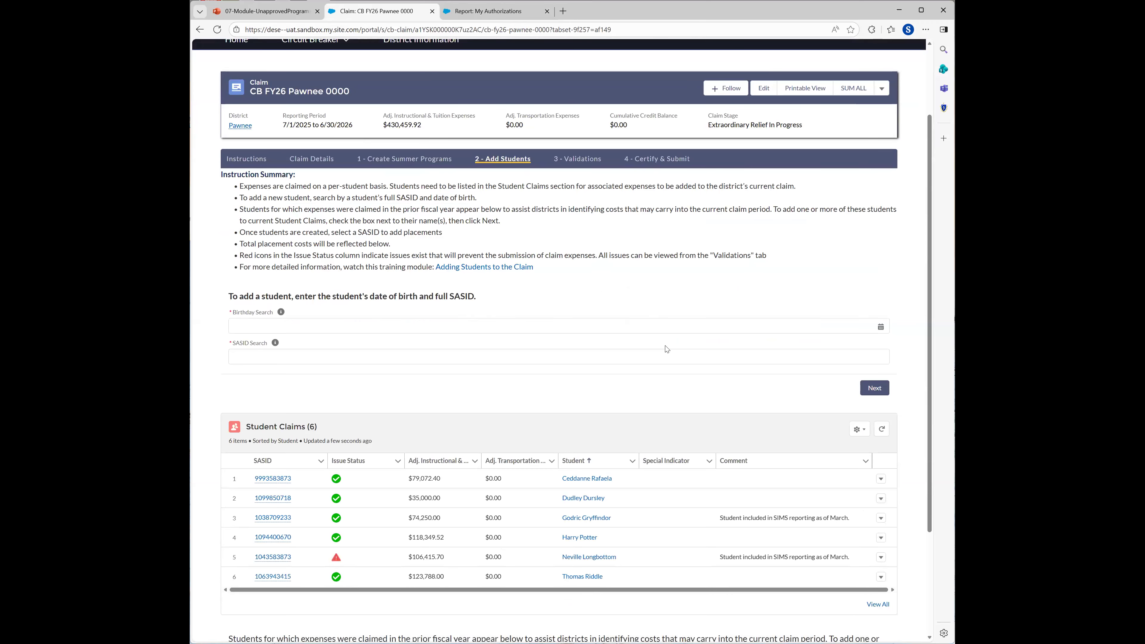
{"action": "scroll", "coordinate": [667, 349], "scroll_direction": "down", "scroll_amount": 1}
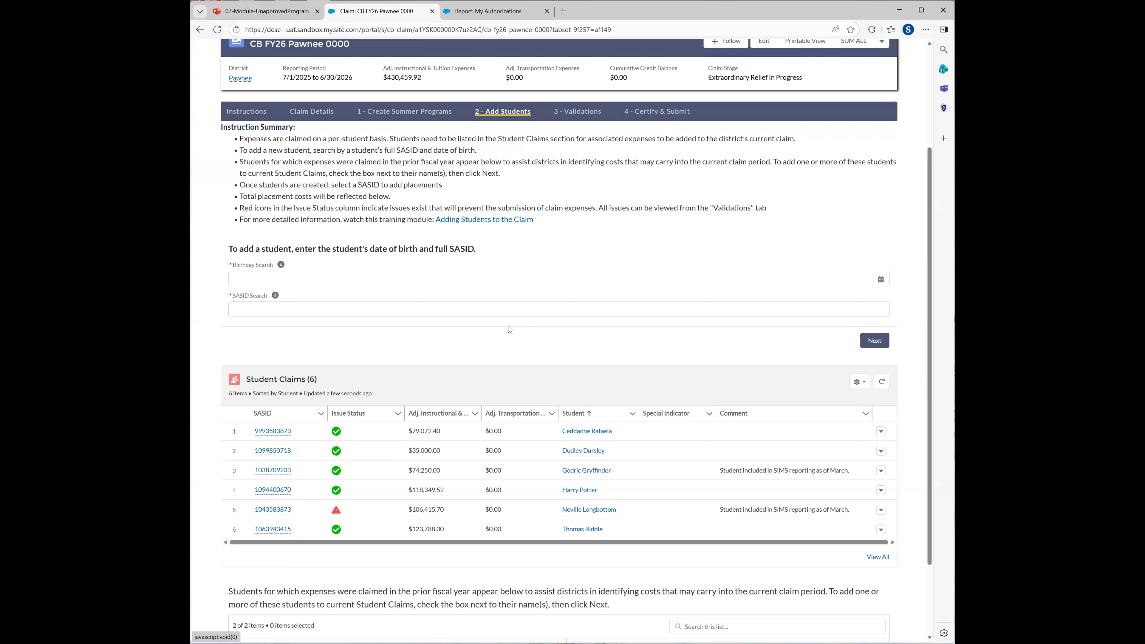
{"action": "scroll", "coordinate": [510, 329], "scroll_direction": "up", "scroll_amount": 1}
{"action": "scroll", "coordinate": [509, 326], "scroll_direction": "up", "scroll_amount": 2}
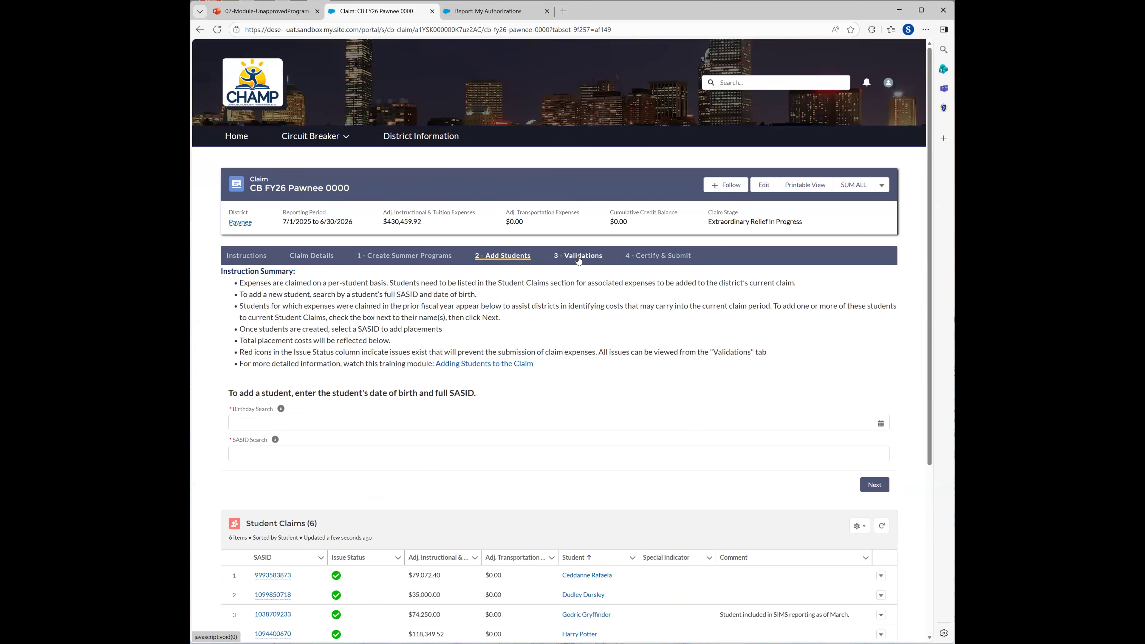
Step: Review the claim's validations, widening the Error column and checking the resolution, student claim and placement entries
{"action": "left_click", "coordinate": [578, 256]}
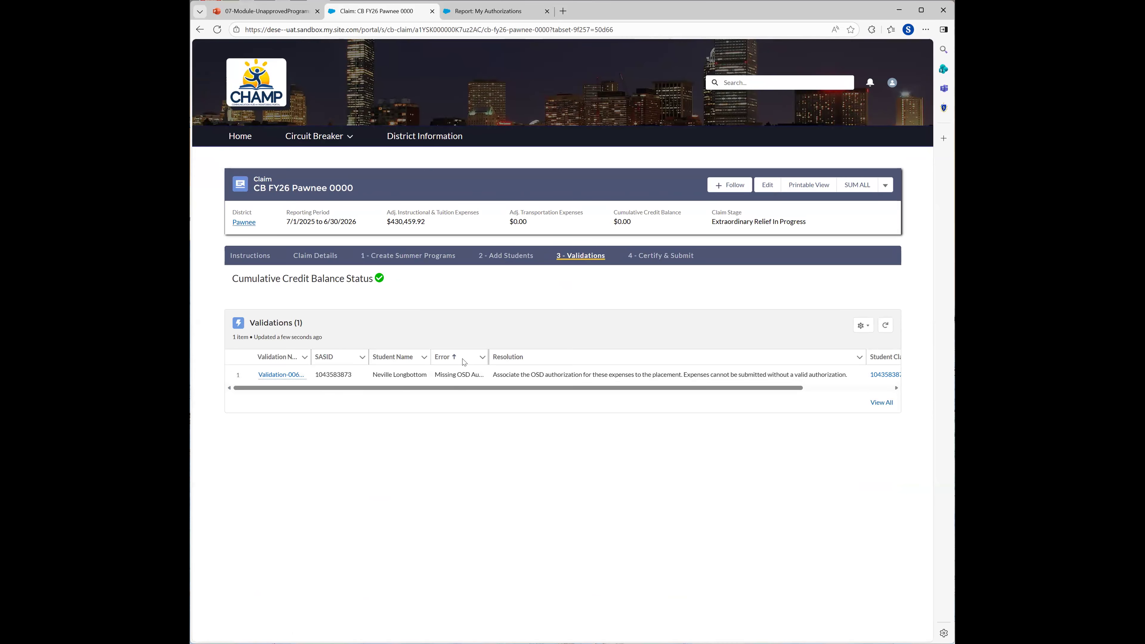
{"action": "left_click_drag", "start_coordinate": [490, 357], "coordinate": [517, 358]}
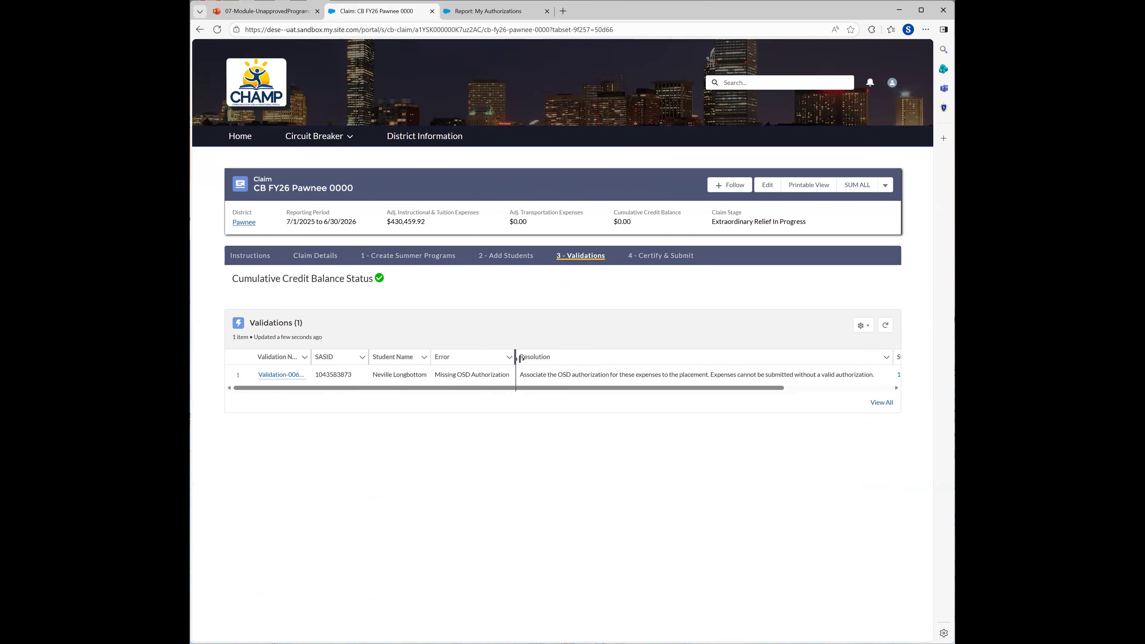
{"action": "mouse_move", "coordinate": [519, 359]}
{"action": "left_mouse_down"}
{"action": "mouse_move", "coordinate": [504, 360]}
{"action": "mouse_move", "coordinate": [514, 359]}
{"action": "left_mouse_up"}
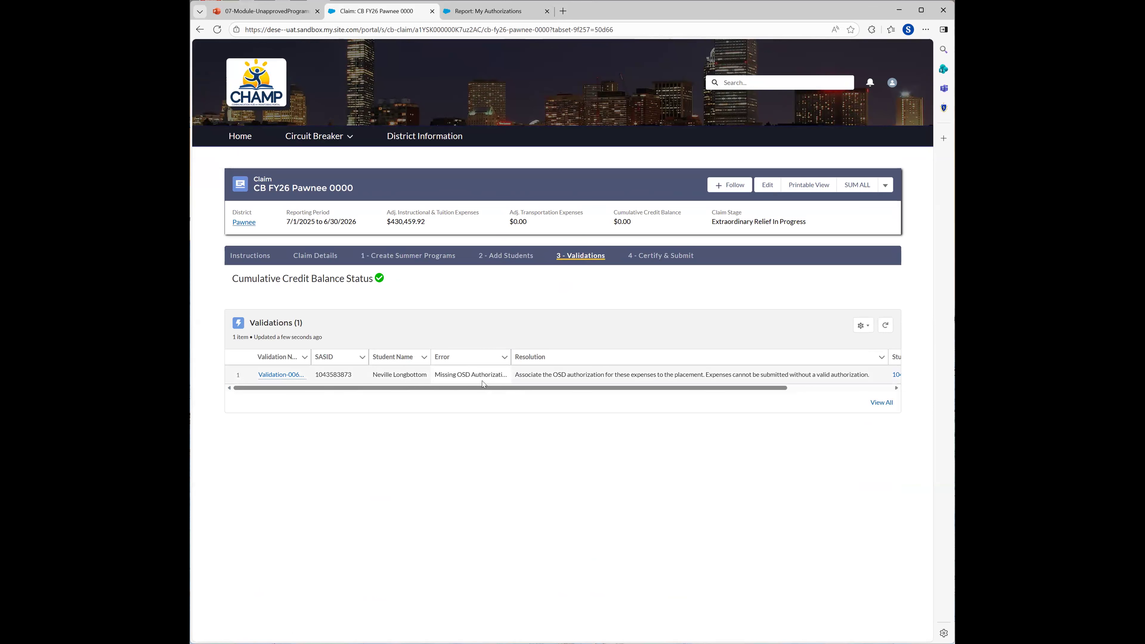
{"action": "left_click", "coordinate": [523, 359]}
{"action": "left_click_drag", "start_coordinate": [564, 386], "coordinate": [637, 388]}
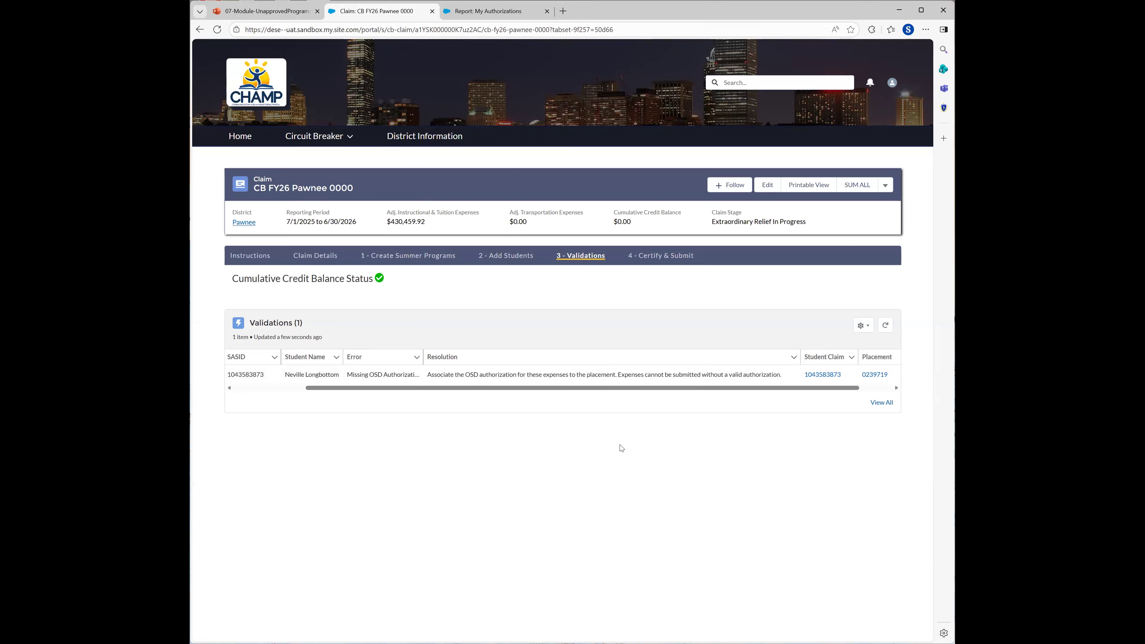
{"action": "left_click_drag", "start_coordinate": [618, 387], "coordinate": [652, 387]}
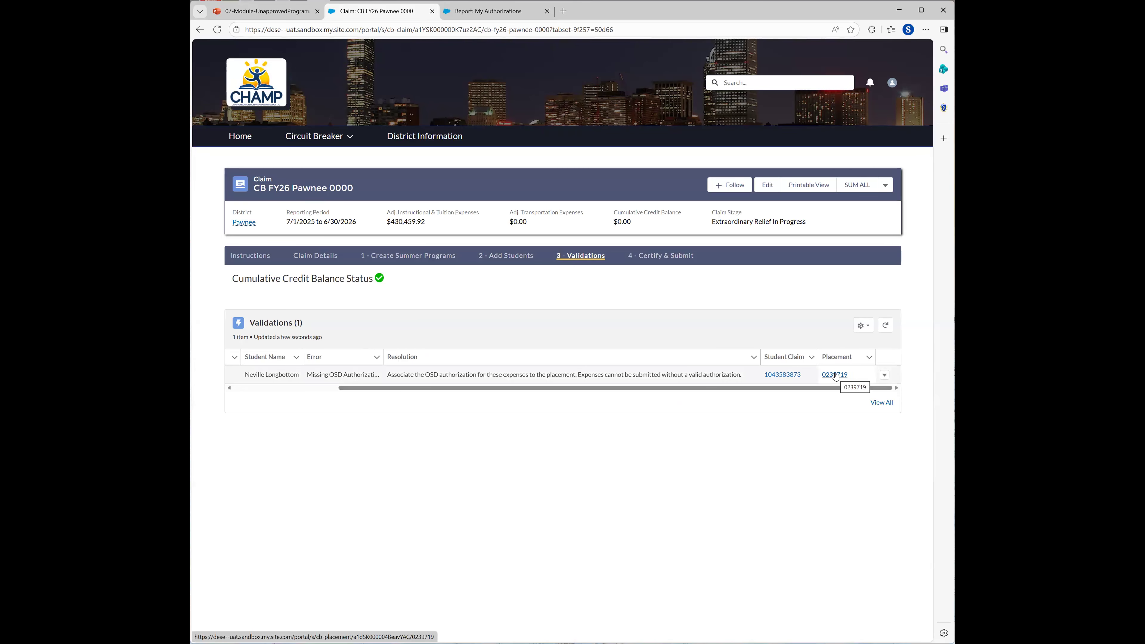
{"action": "left_click_drag", "start_coordinate": [816, 385], "coordinate": [667, 394]}
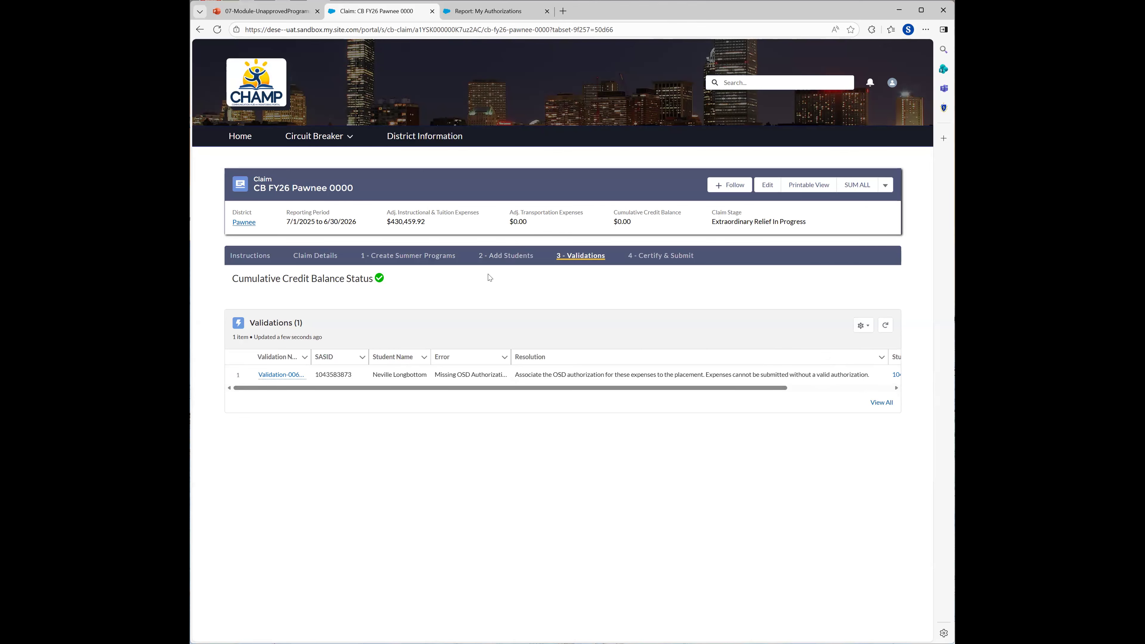
{"action": "scroll", "coordinate": [734, 396], "scroll_direction": "right", "scroll_amount": 3}
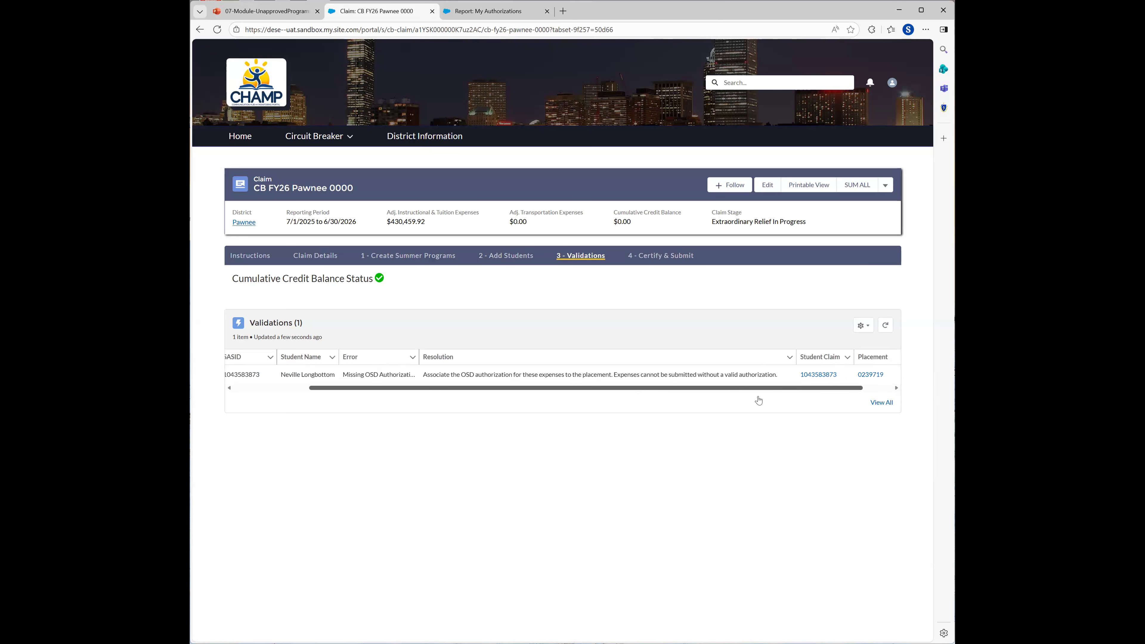
{"action": "scroll", "coordinate": [603, 391], "scroll_direction": "left", "scroll_amount": 3}
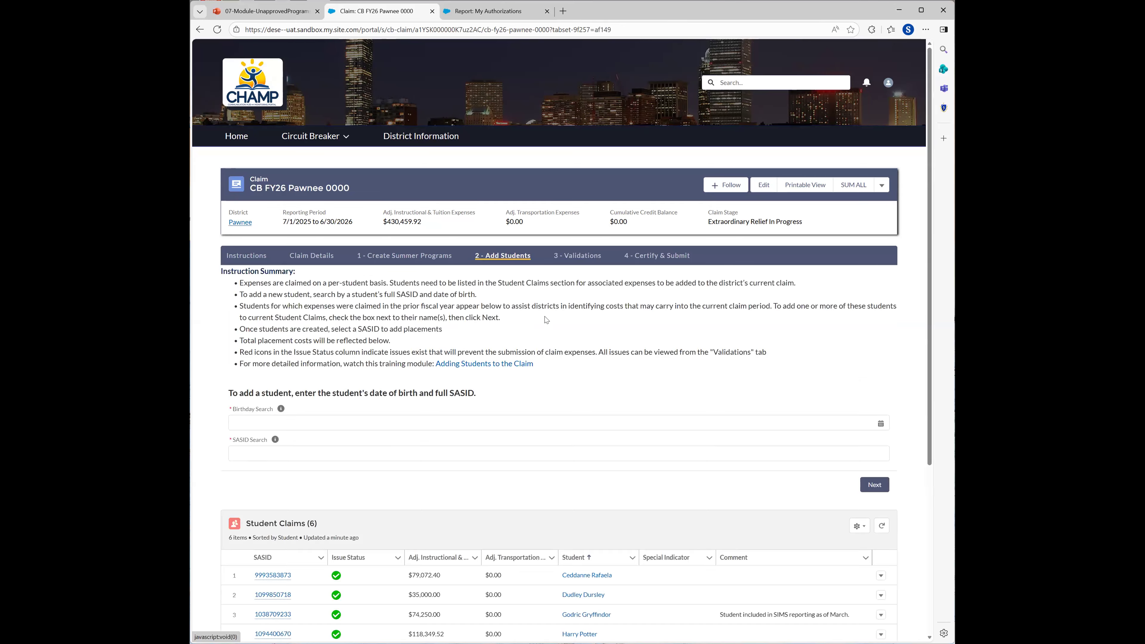
Step: Go back to the claim's student list and open the placements of the student flagged with a red issue icon
{"action": "scroll", "coordinate": [546, 321], "scroll_direction": "down", "scroll_amount": 3}
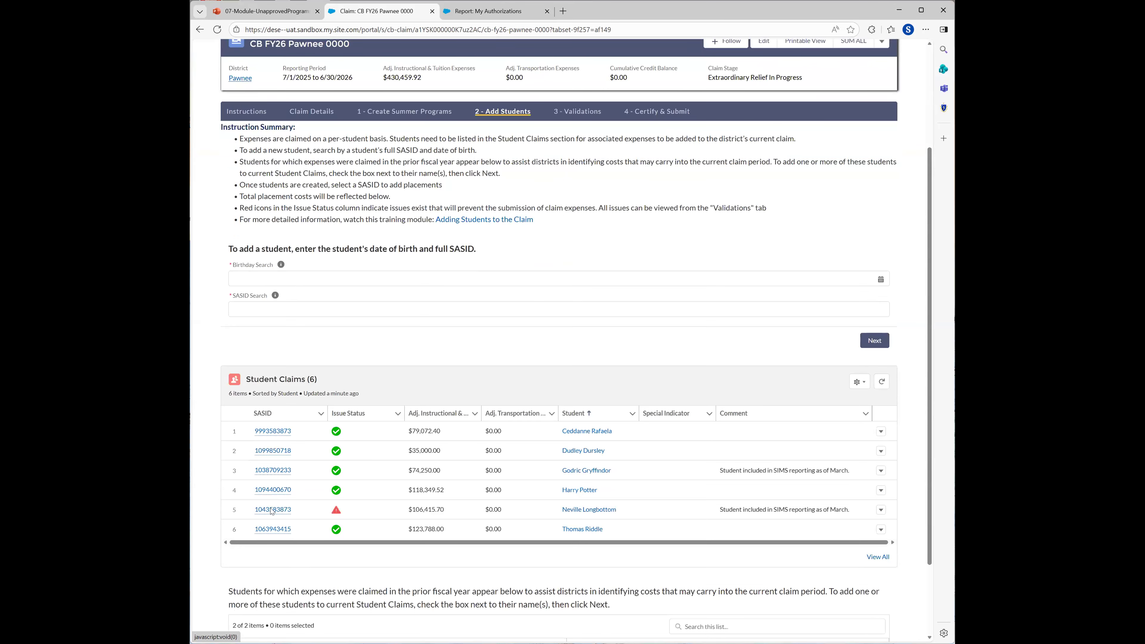
{"action": "left_click", "coordinate": [272, 510]}
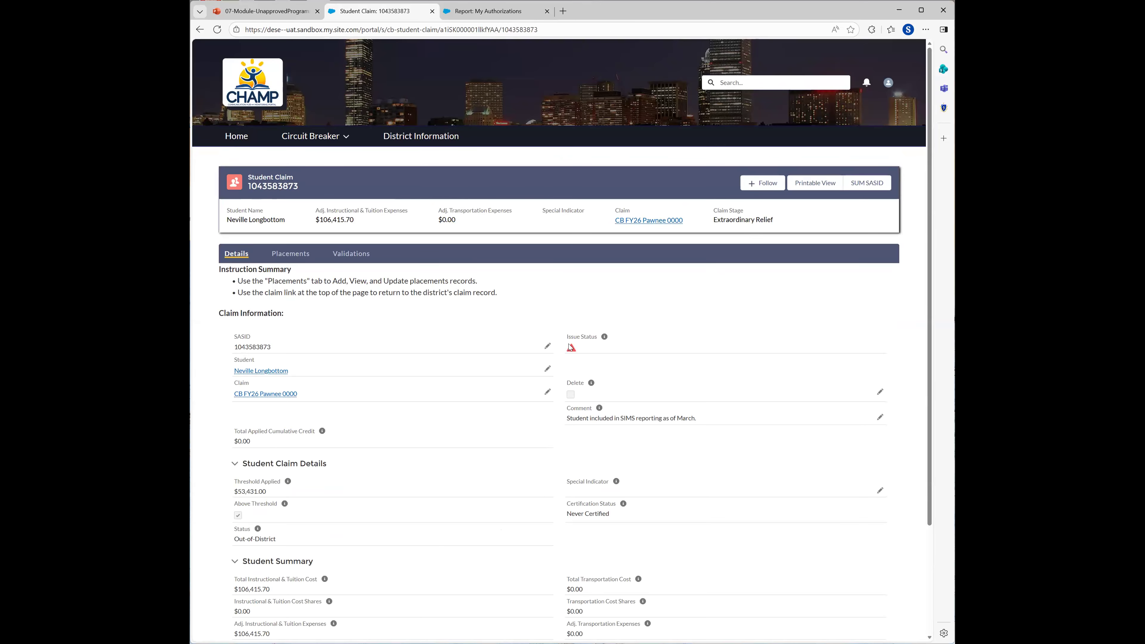
{"action": "left_click", "coordinate": [288, 255]}
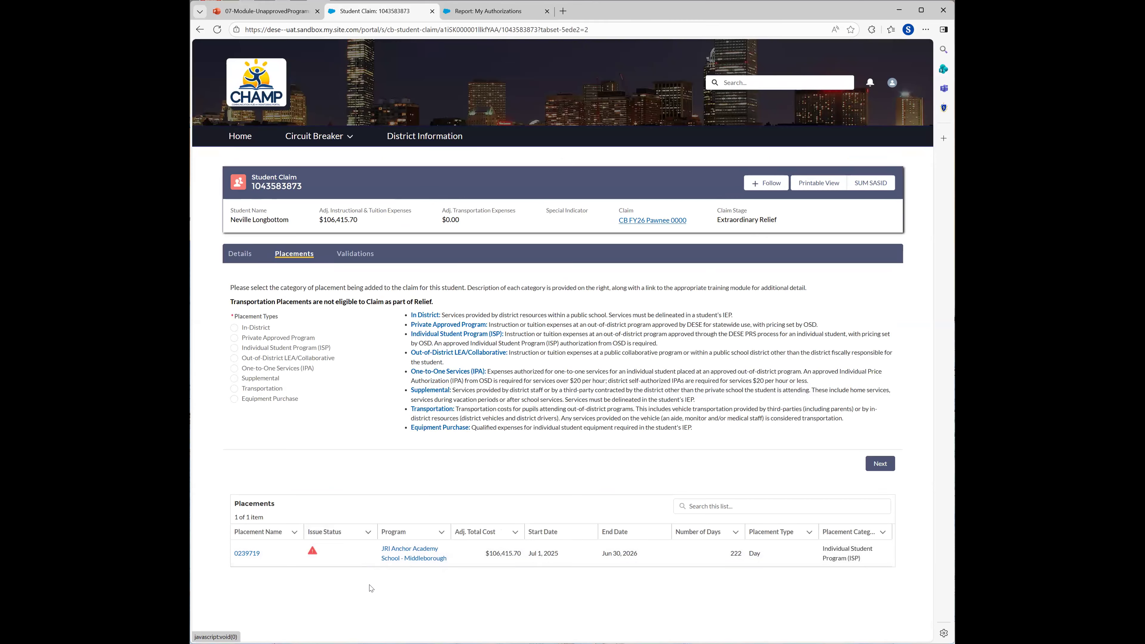
Step: Open the student's JRI Anchor Academy School - Middleborough placement, review its validation error, and return to the placement details
{"action": "left_click", "coordinate": [244, 556]}
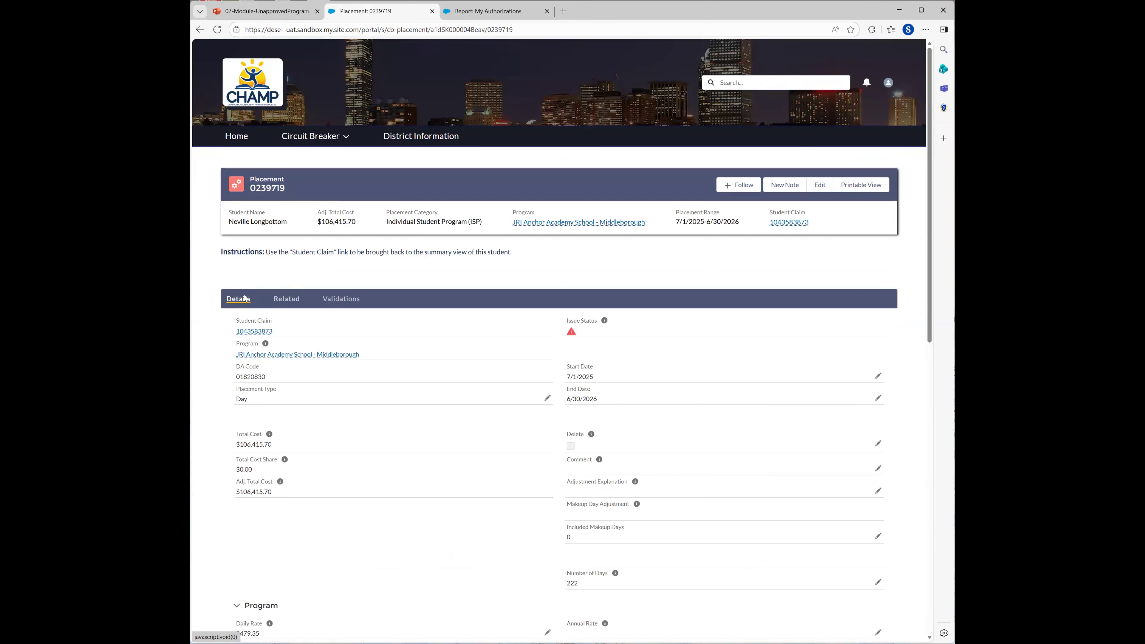
{"action": "left_click", "coordinate": [346, 305]}
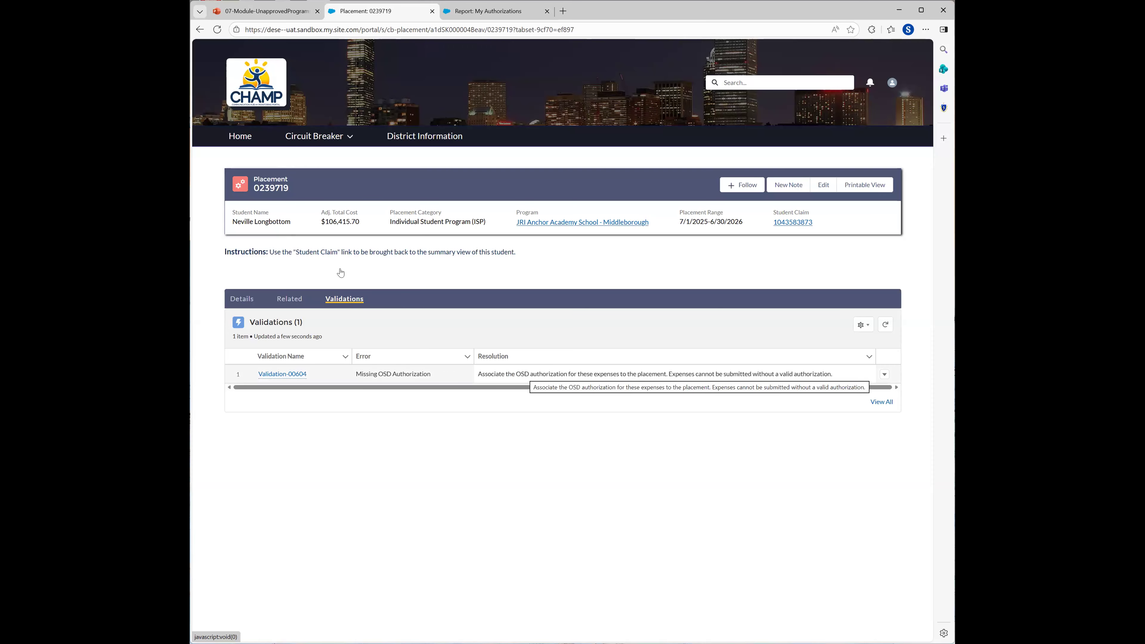
{"action": "left_click", "coordinate": [244, 297]}
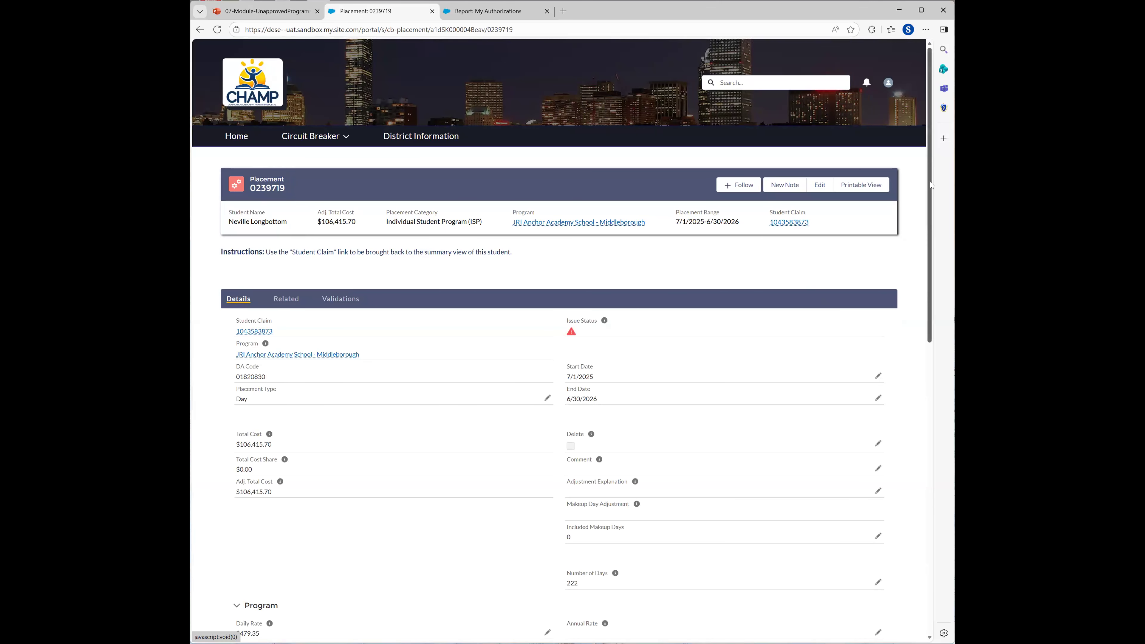
Step: Associate the student's ISP authorization dated Jul 1, 2025 to Jun 30, 2026 with the placement
{"action": "scroll", "coordinate": [927, 196], "scroll_direction": "down", "scroll_amount": 2}
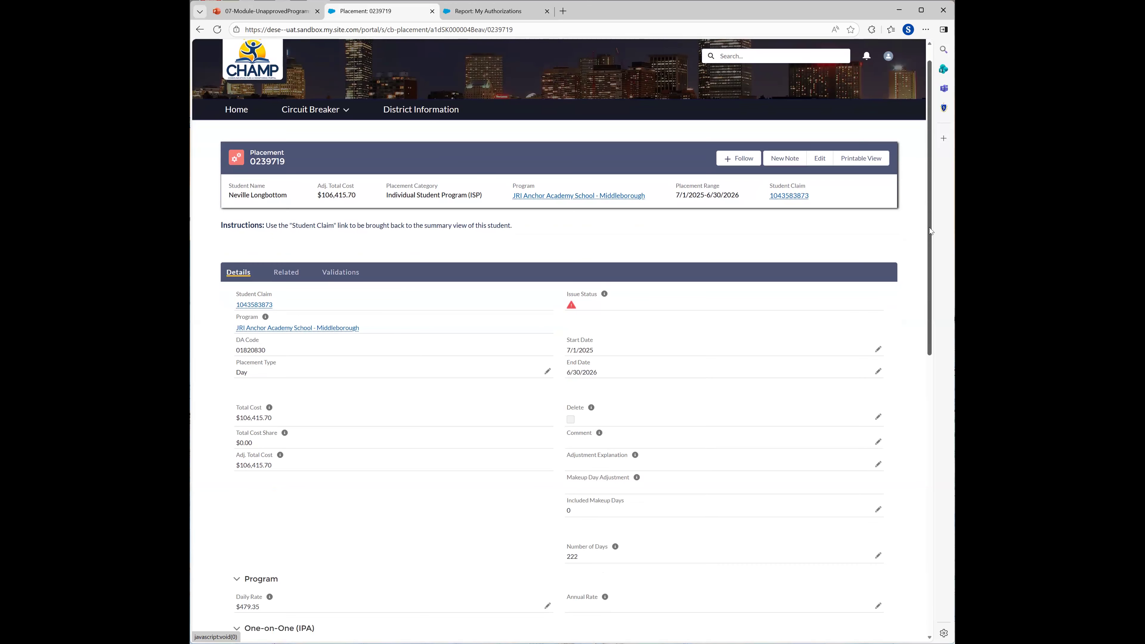
{"action": "scroll", "coordinate": [923, 283], "scroll_direction": "down", "scroll_amount": 7}
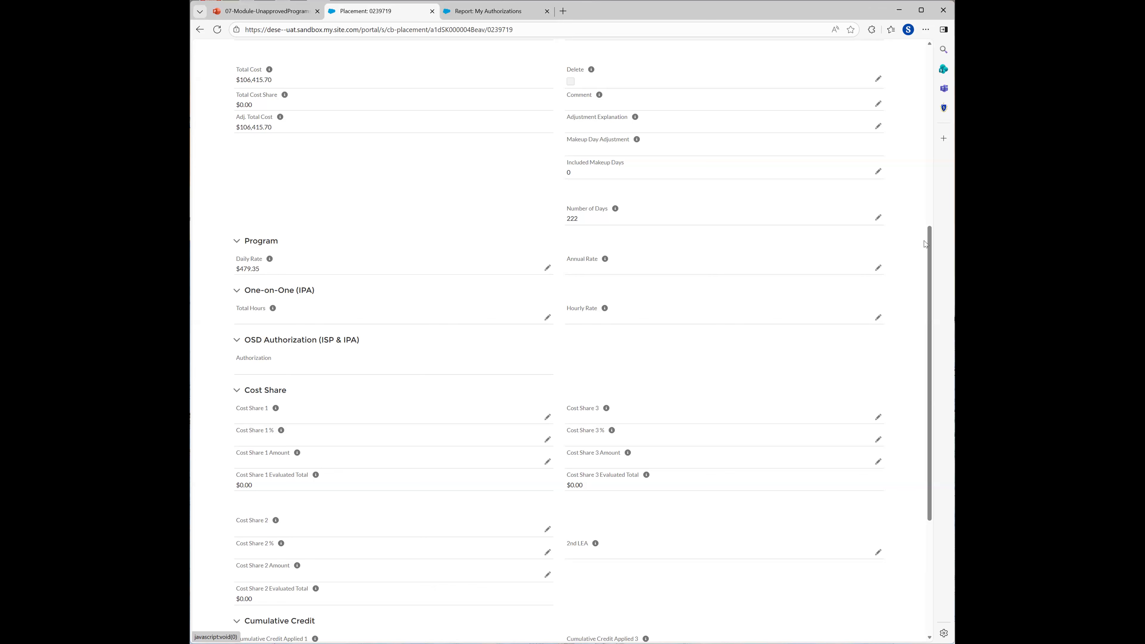
{"action": "left_click_drag", "start_coordinate": [929, 246], "coordinate": [935, 378]}
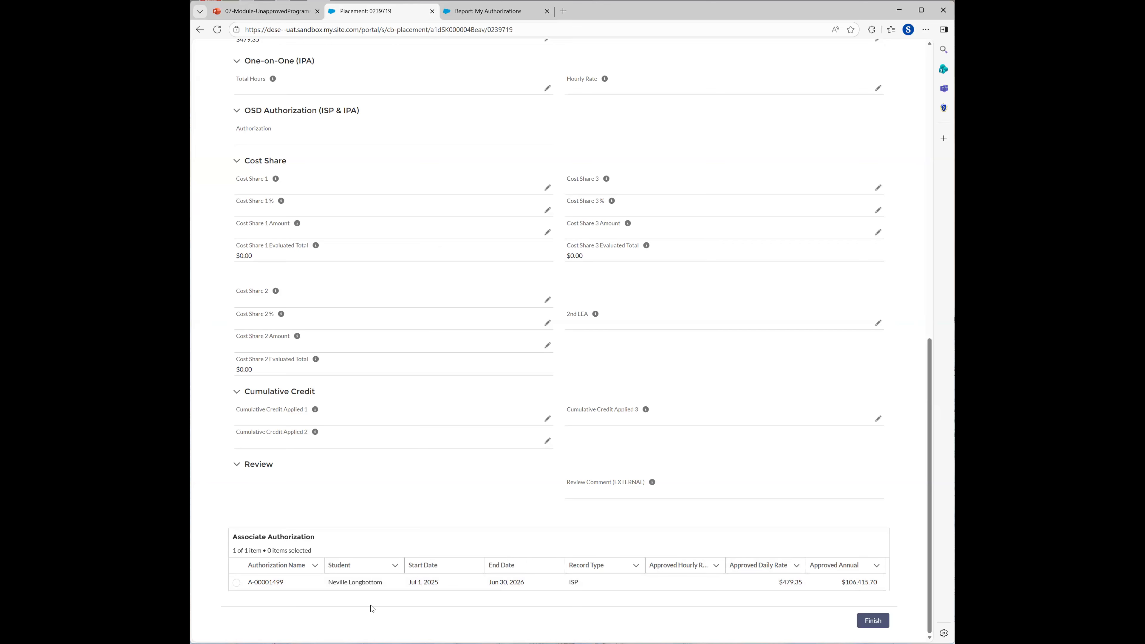
{"action": "left_click", "coordinate": [236, 583]}
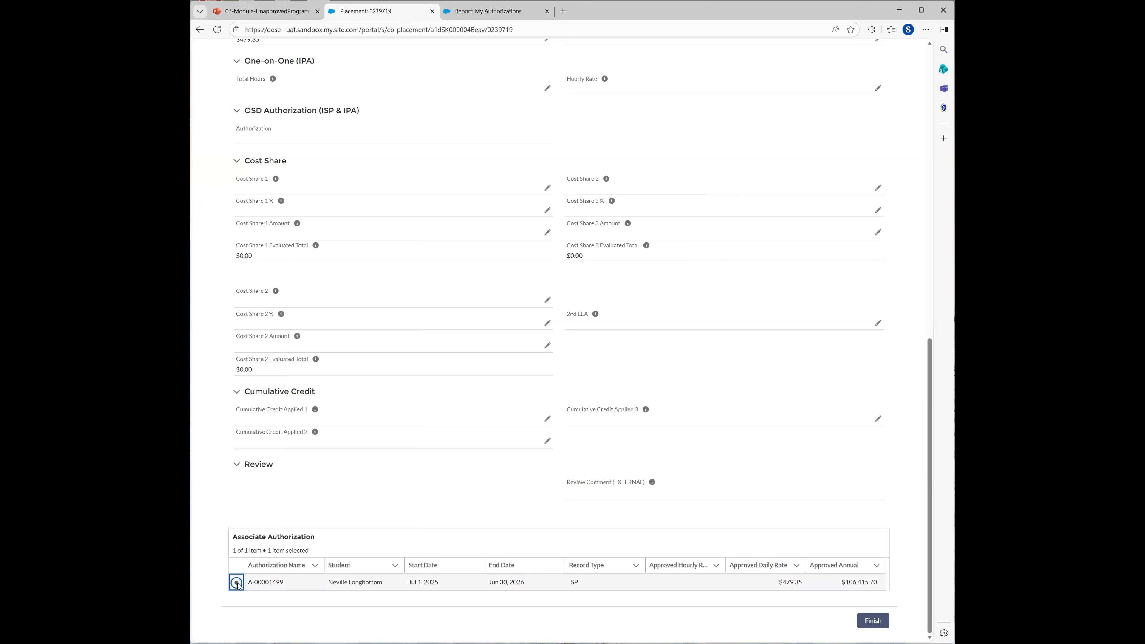
{"action": "left_click", "coordinate": [873, 621]}
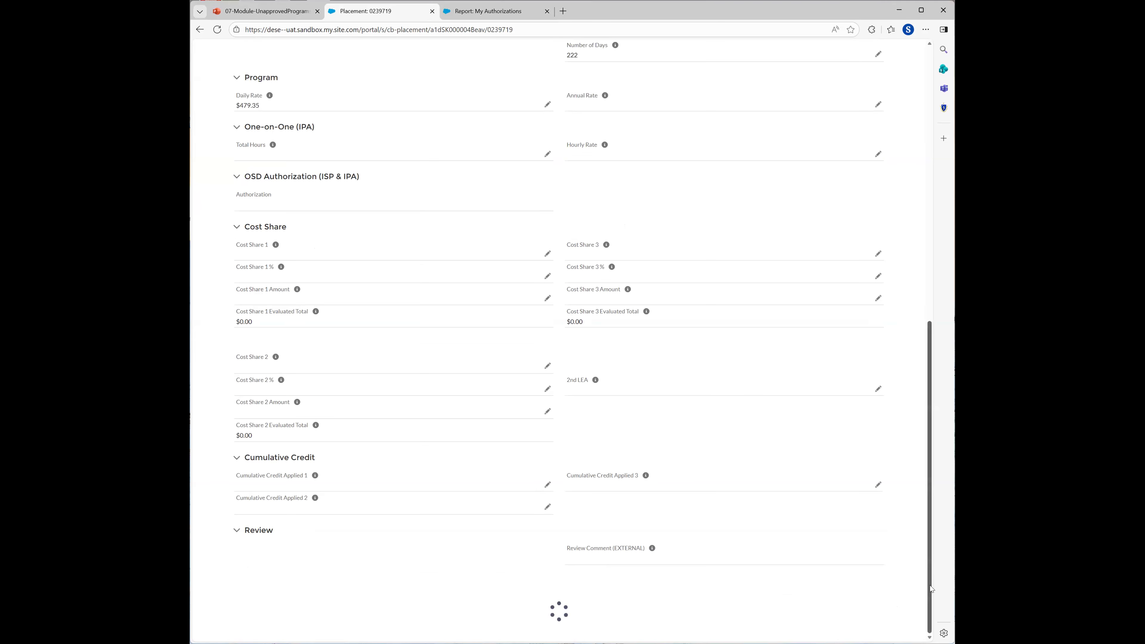
Step: Check the placement's issue status and its linked OSD authorization in the details
{"action": "left_click_drag", "start_coordinate": [944, 463], "coordinate": [934, 185]}
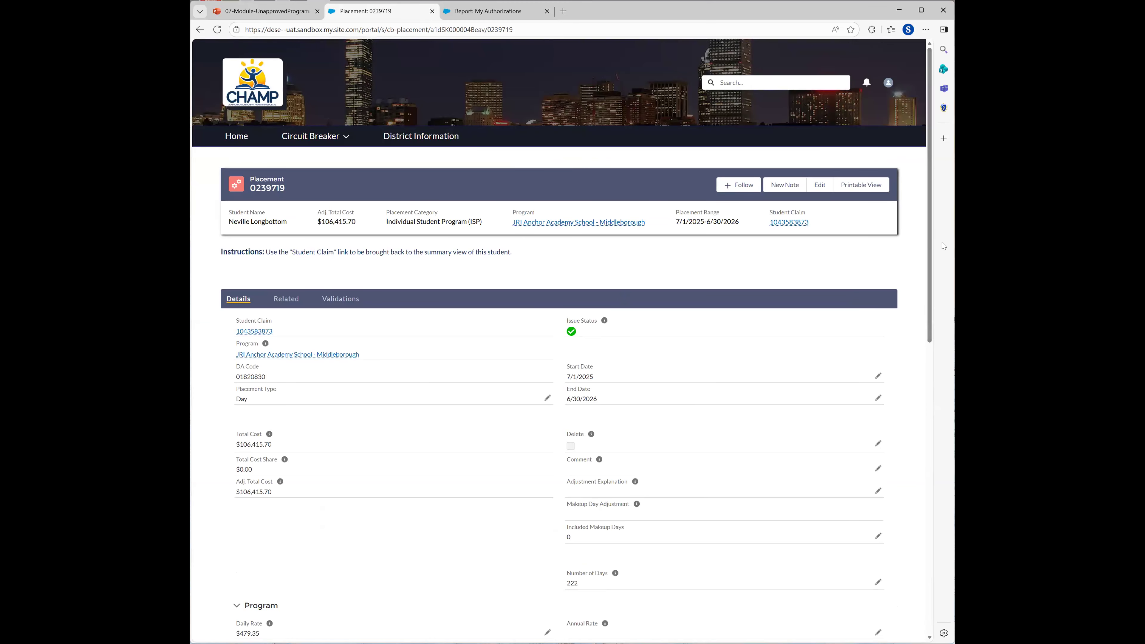
{"action": "left_click_drag", "start_coordinate": [929, 226], "coordinate": [930, 257]}
{"action": "scroll", "coordinate": [933, 316], "scroll_direction": "down", "scroll_amount": 4}
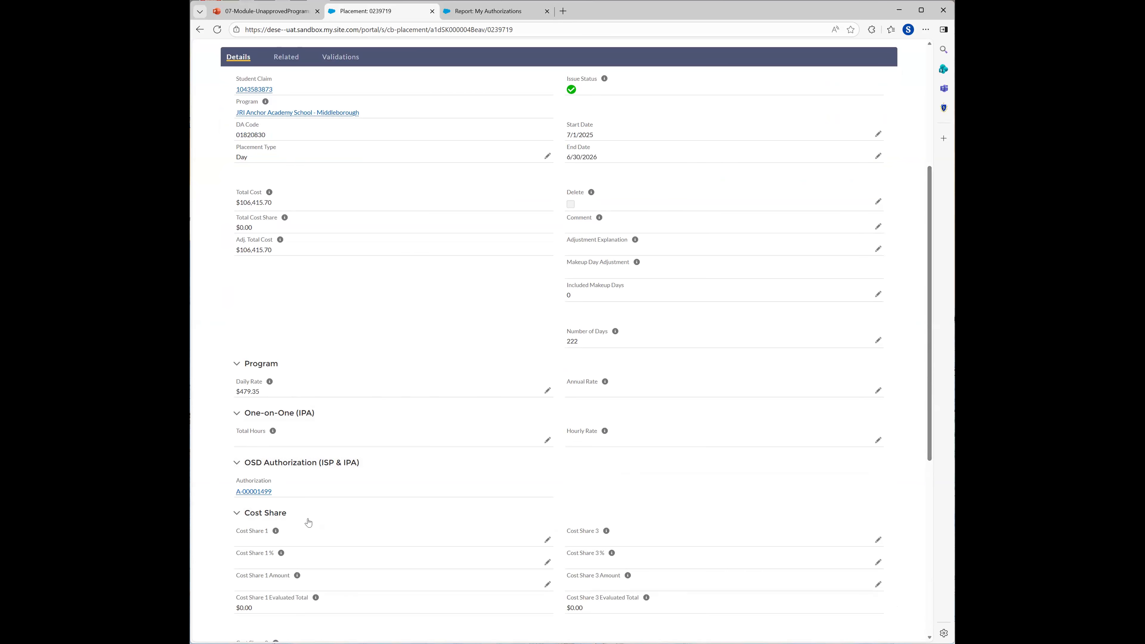
{"action": "left_click_drag", "start_coordinate": [931, 394], "coordinate": [940, 237]}
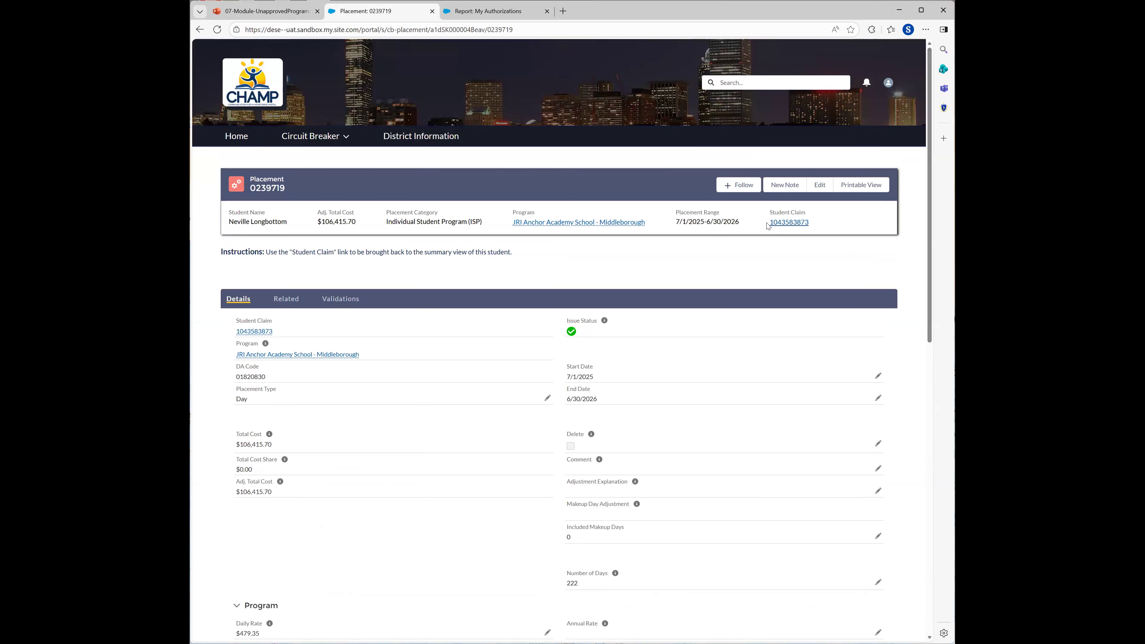
Step: Return to the CB FY26 Pawnee claim and check the issue status of its student claims and the claim's validations
{"action": "left_click", "coordinate": [790, 223]}
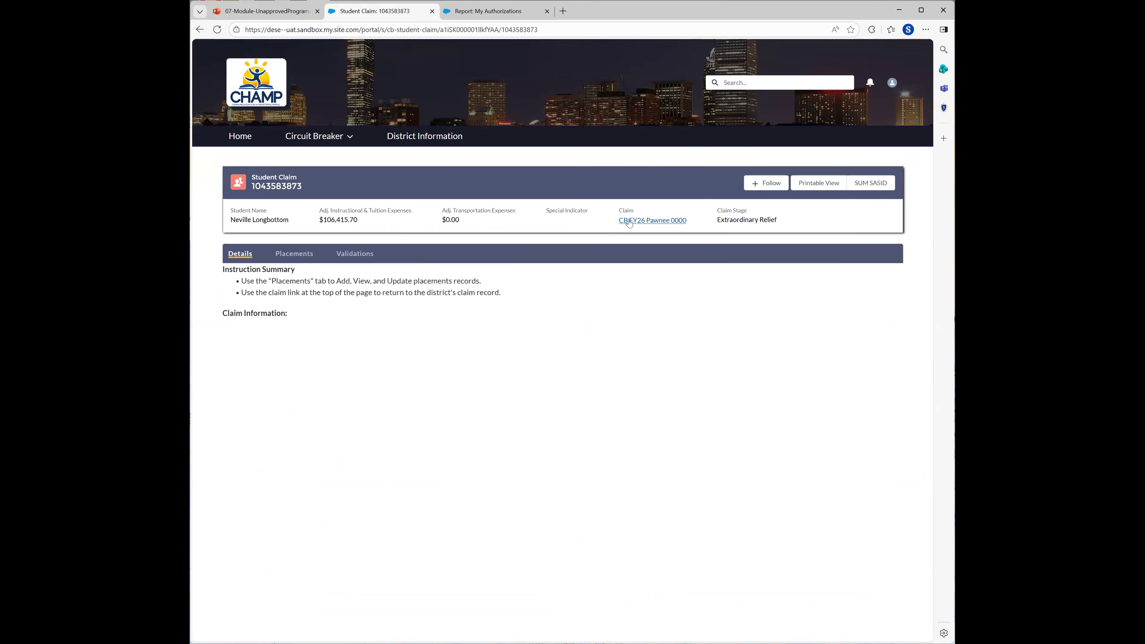
{"action": "left_click", "coordinate": [630, 221]}
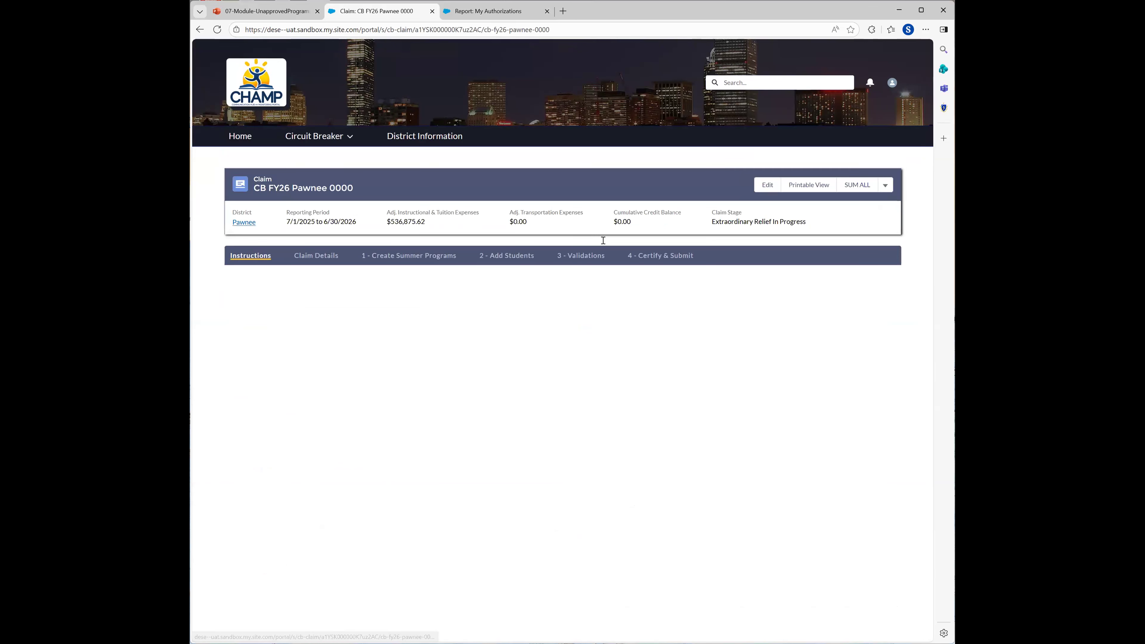
{"action": "left_click", "coordinate": [503, 257]}
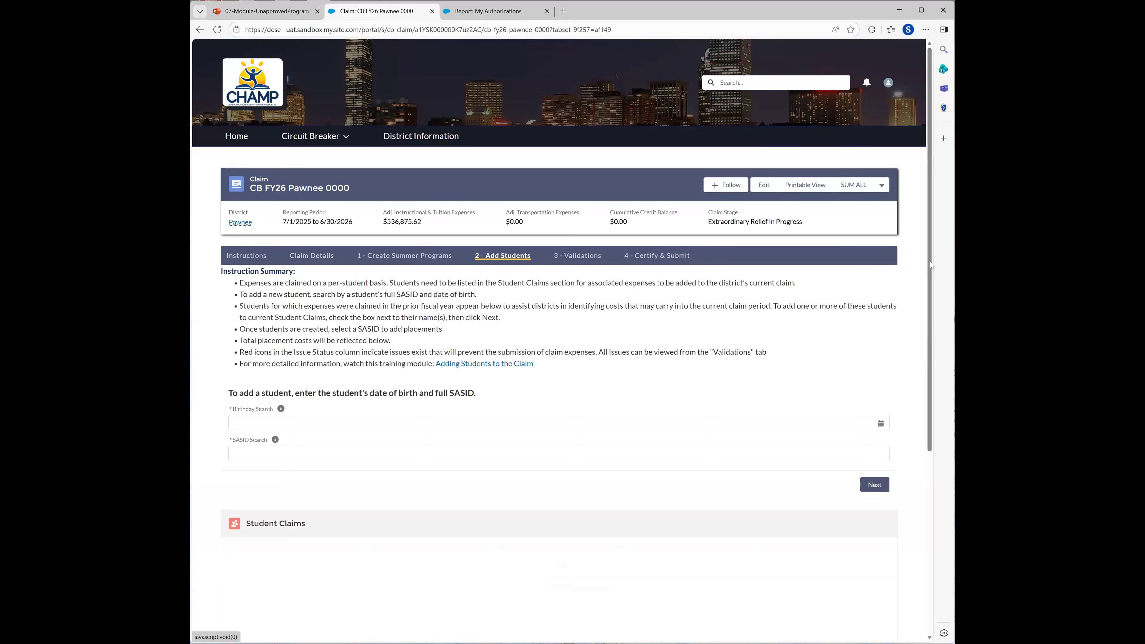
{"action": "scroll", "coordinate": [928, 279], "scroll_direction": "down", "scroll_amount": 3}
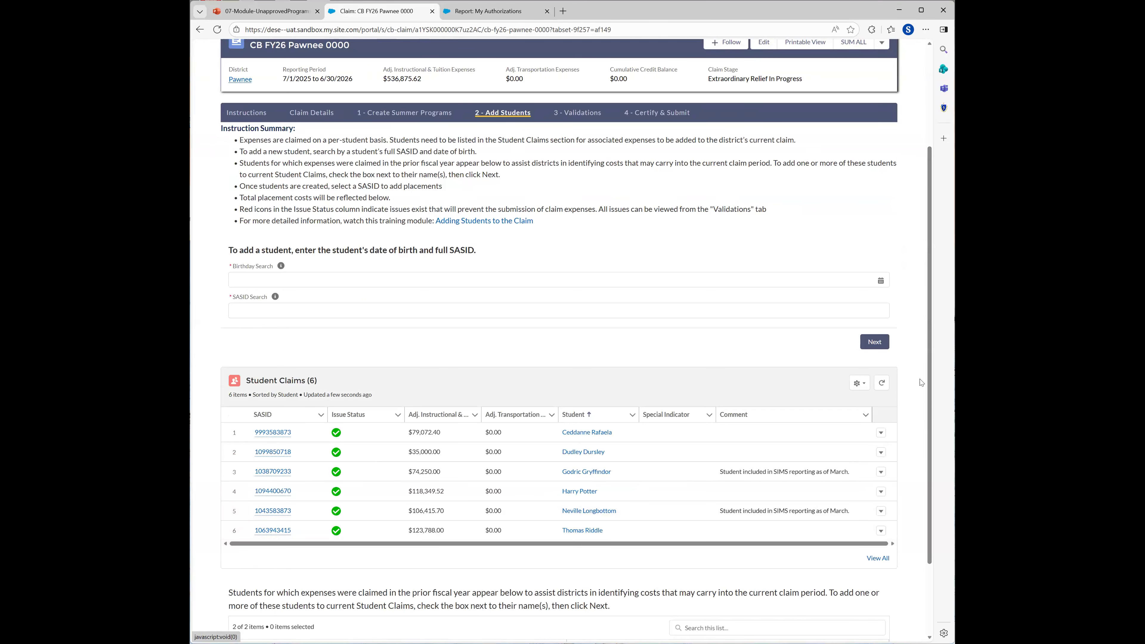
{"action": "left_click_drag", "start_coordinate": [929, 367], "coordinate": [926, 255]}
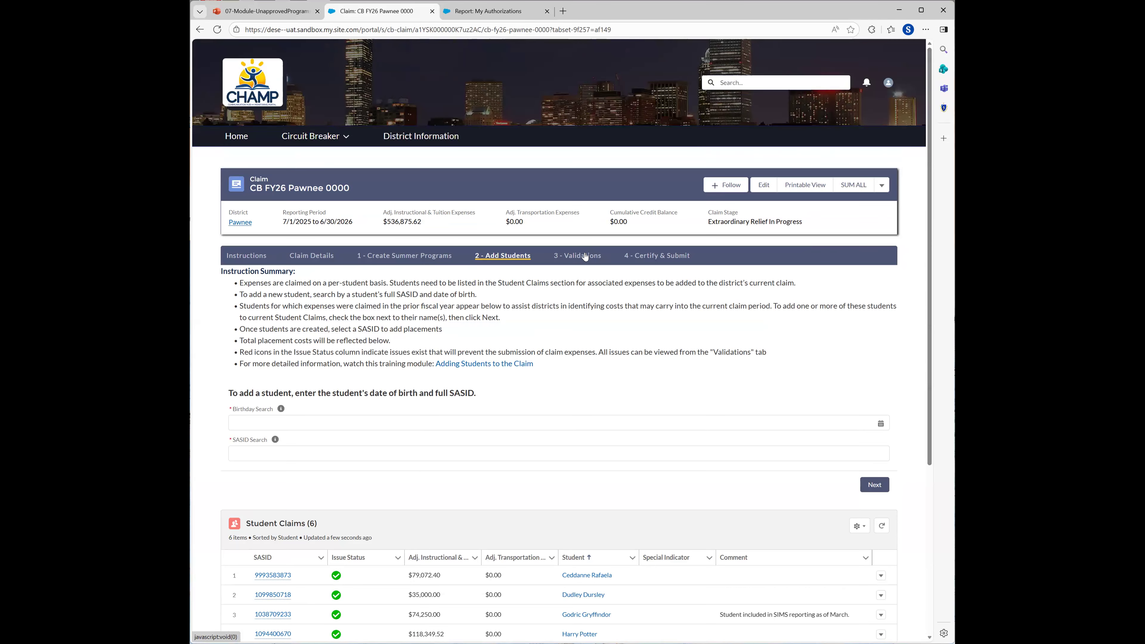
{"action": "left_click", "coordinate": [584, 257]}
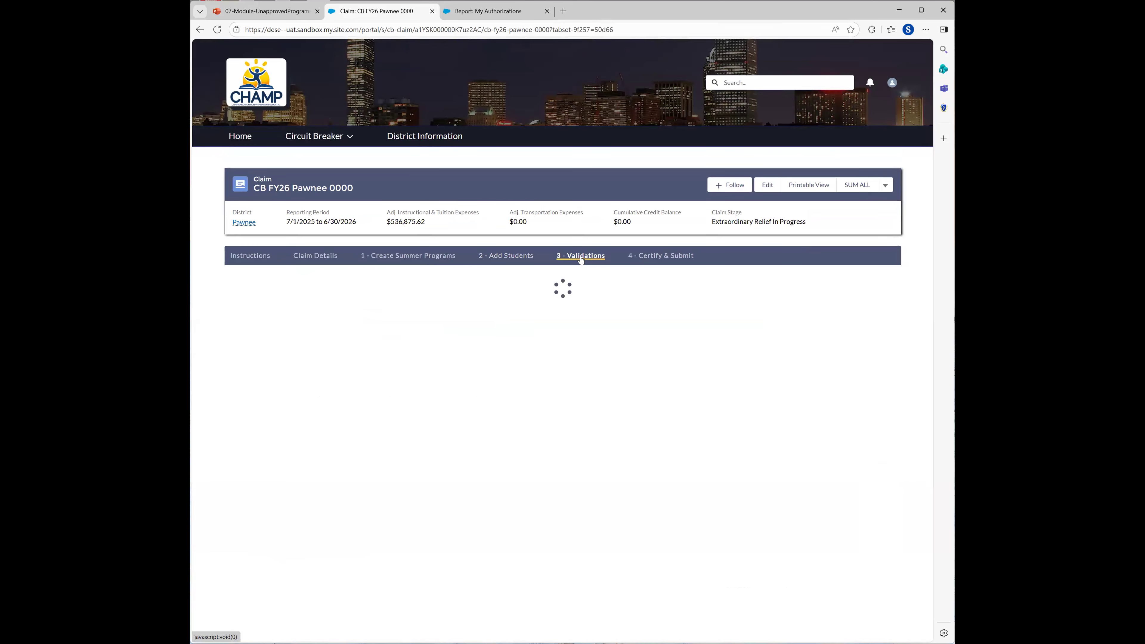